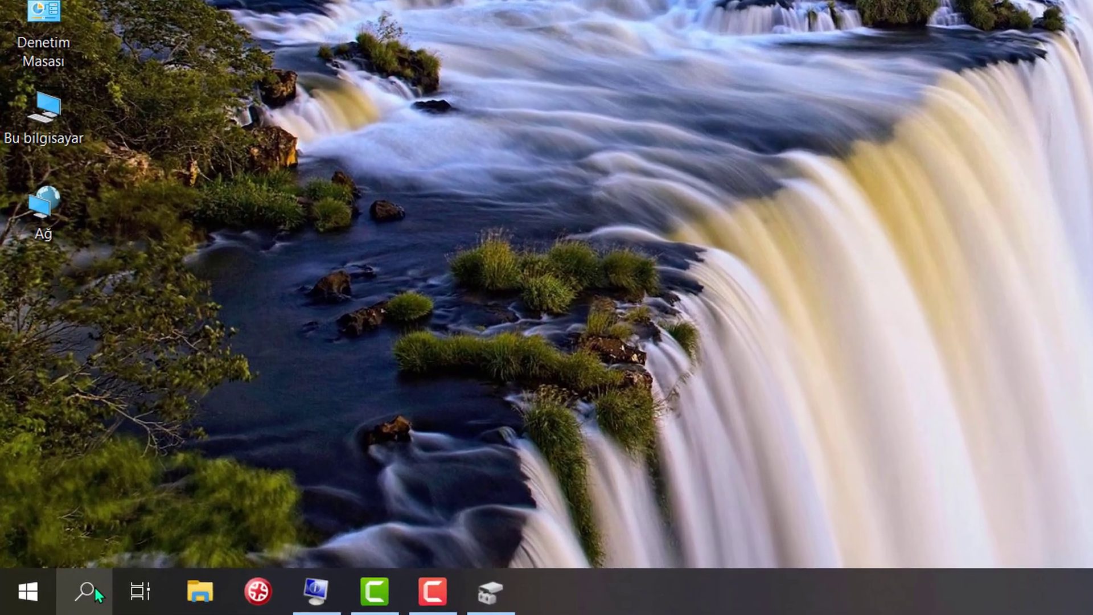
- Search Windows for msinfo32 to look up the system information
click(94, 586)
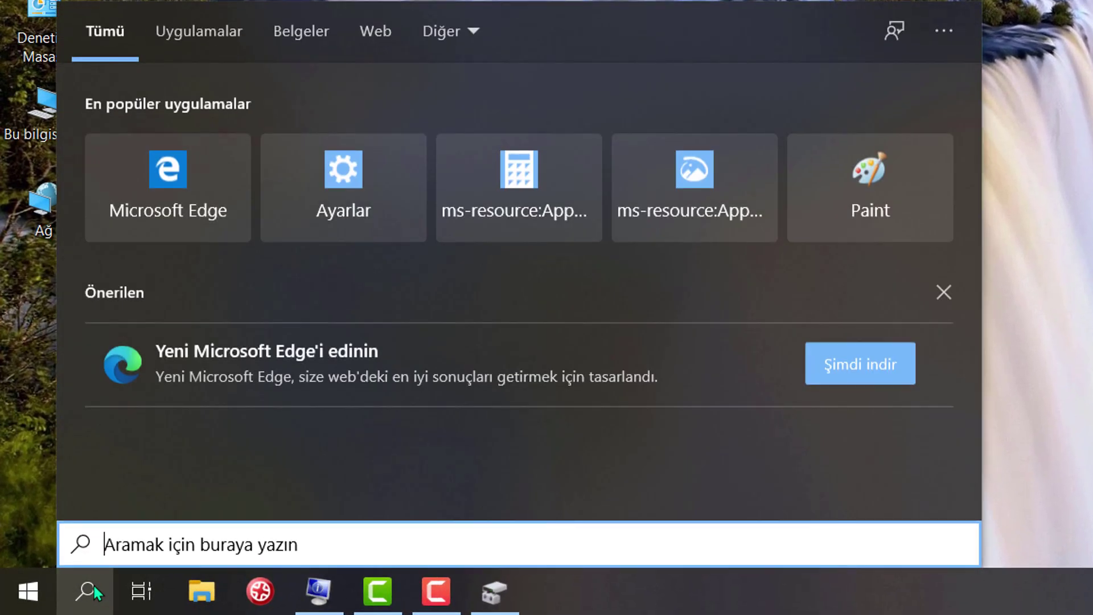
text(msinfo32)
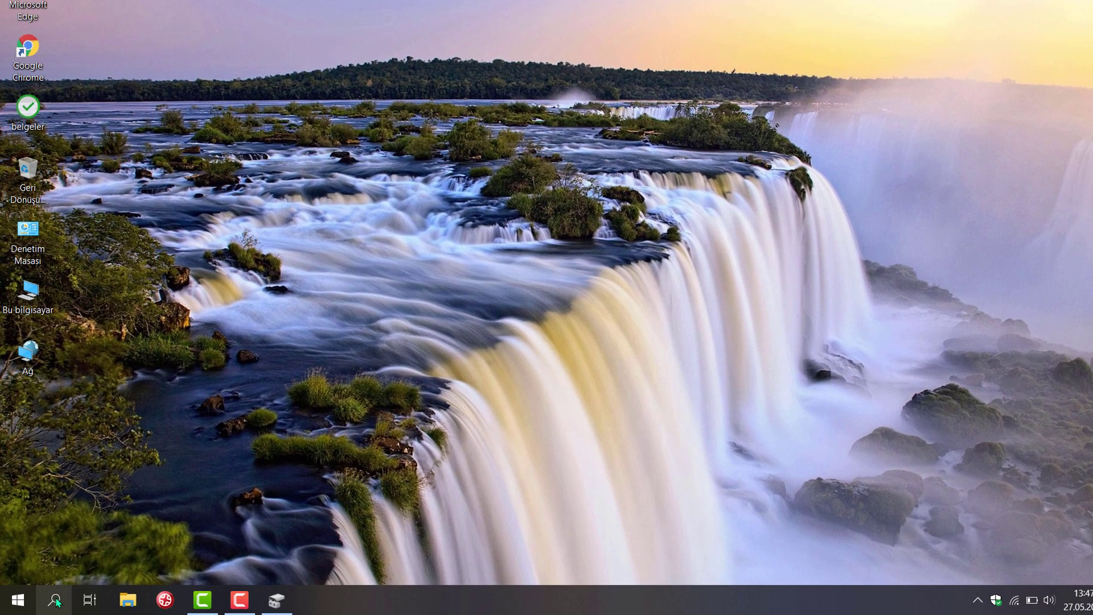
- Open Command Prompt as administrator and run bcdedit to list the boot configuration
click(50, 592)
text(cmd)
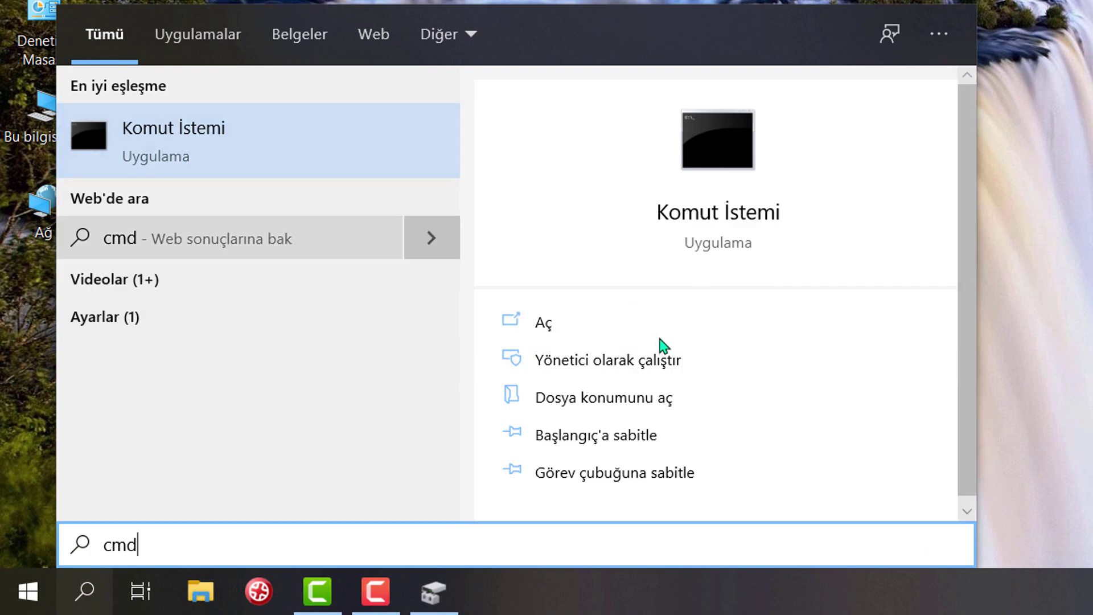
click(629, 369)
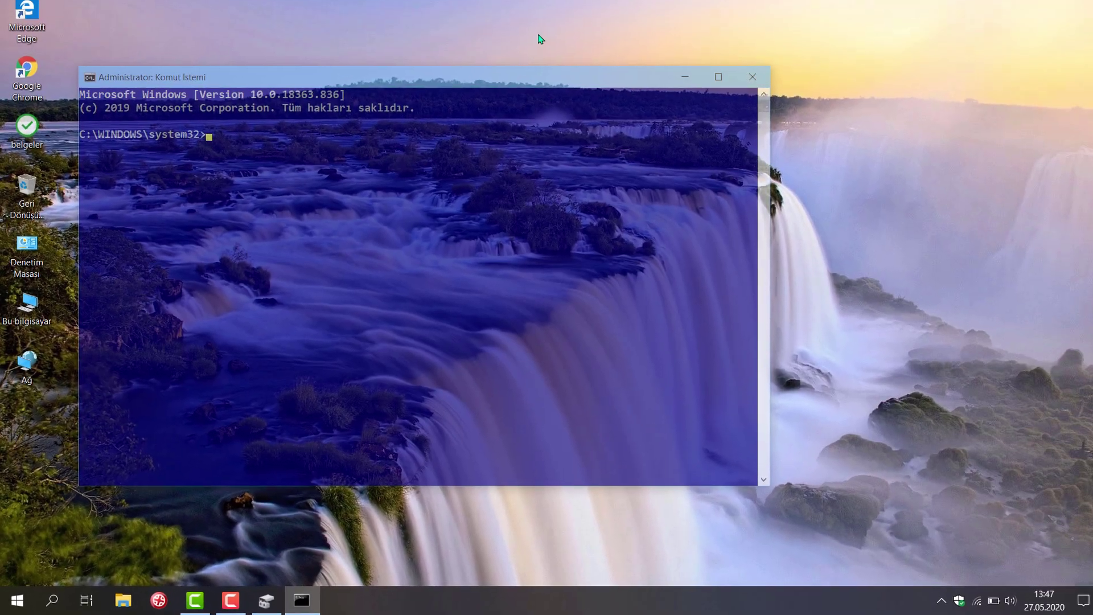
text(bcdedit)
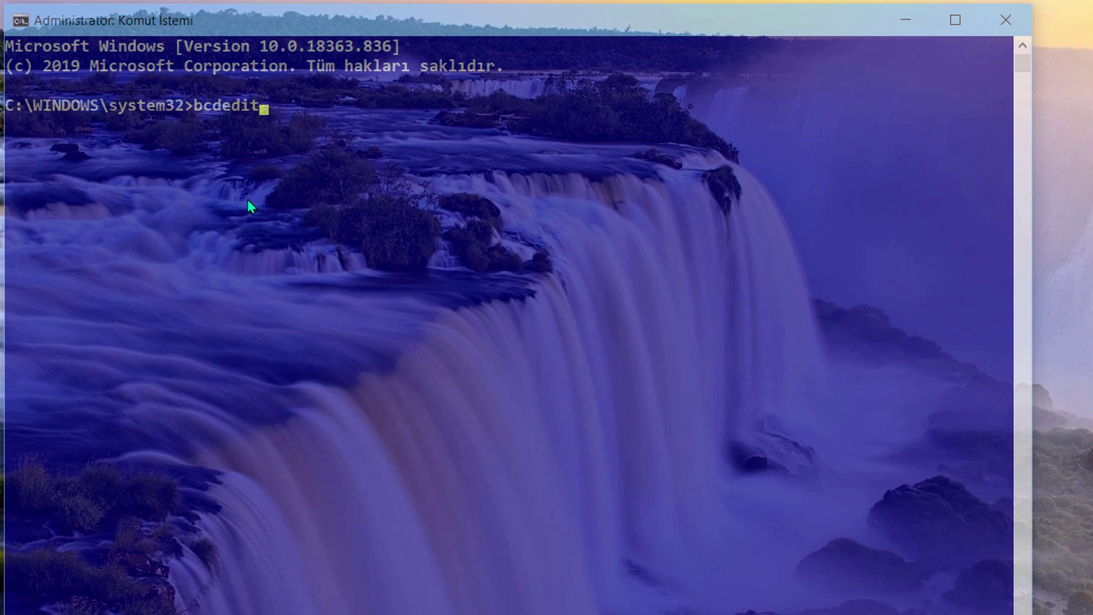
key(Return)
- Check the winload file extension in the Windows Boot Loader path entry, and close Command Prompt
drag(188, 244, 8, 246)
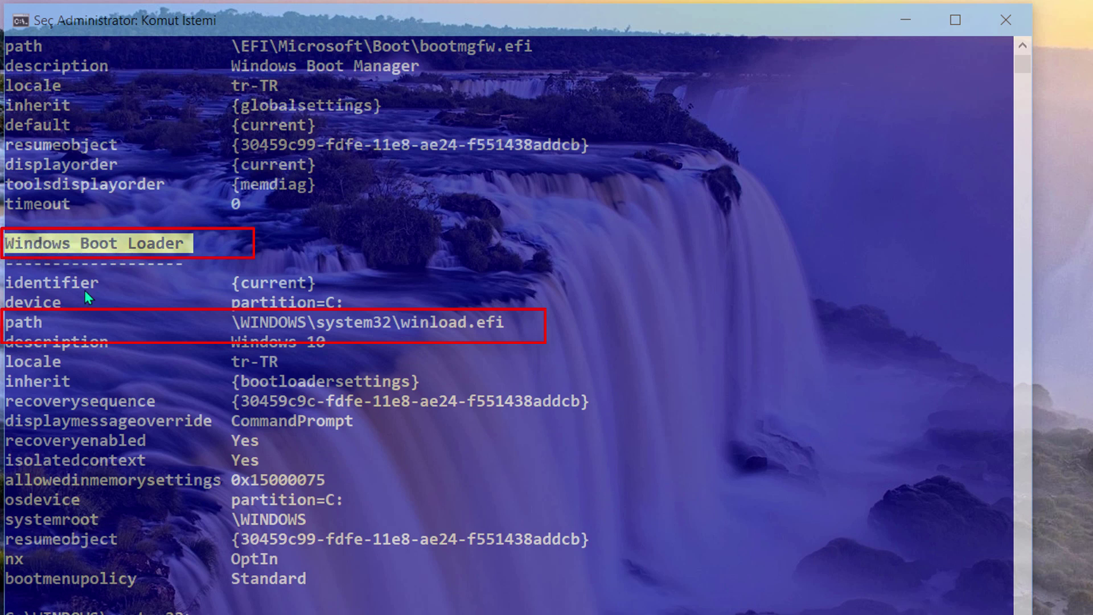
drag(46, 326, 4, 327)
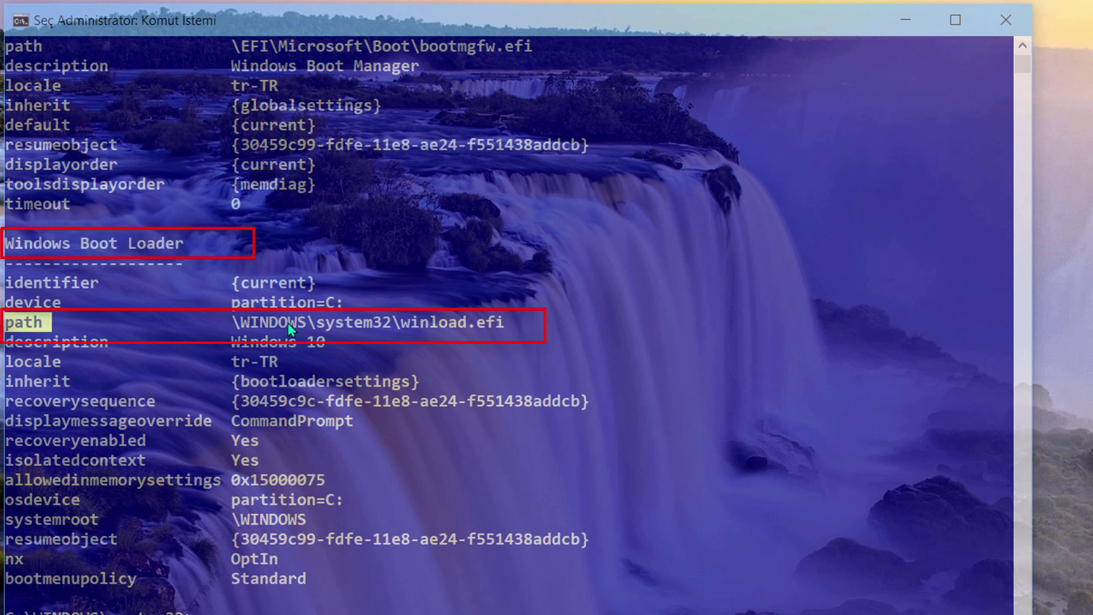
drag(503, 324, 473, 332)
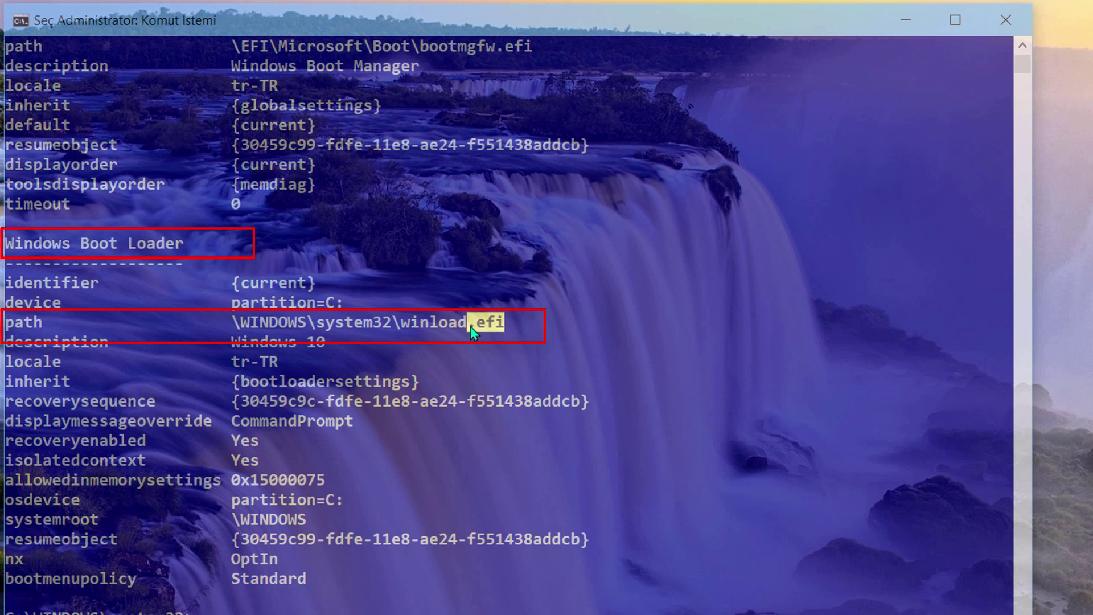
click(489, 343)
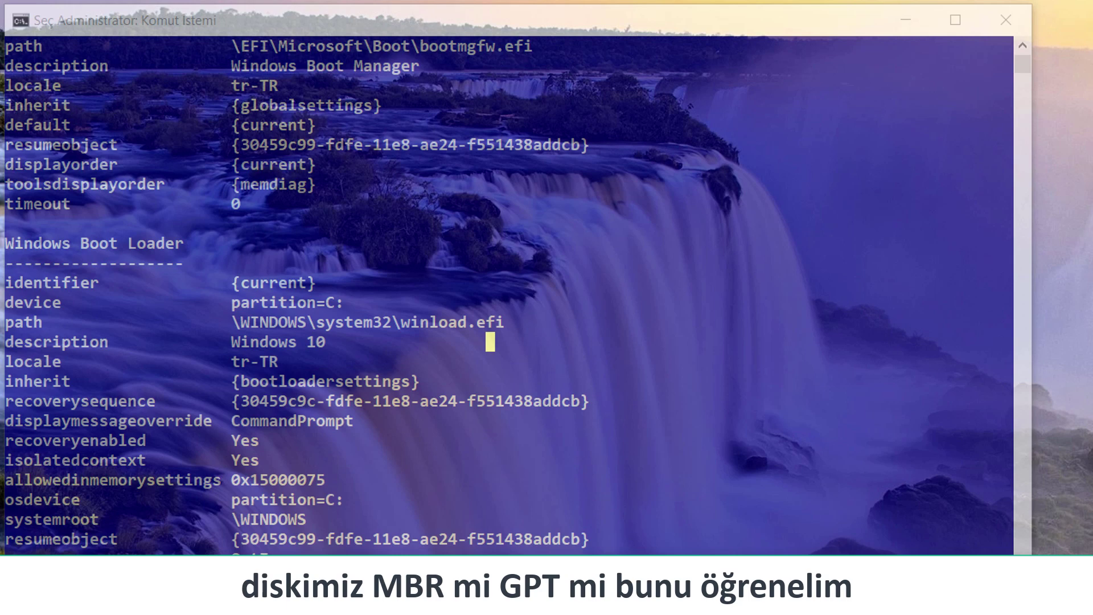
click(1022, 19)
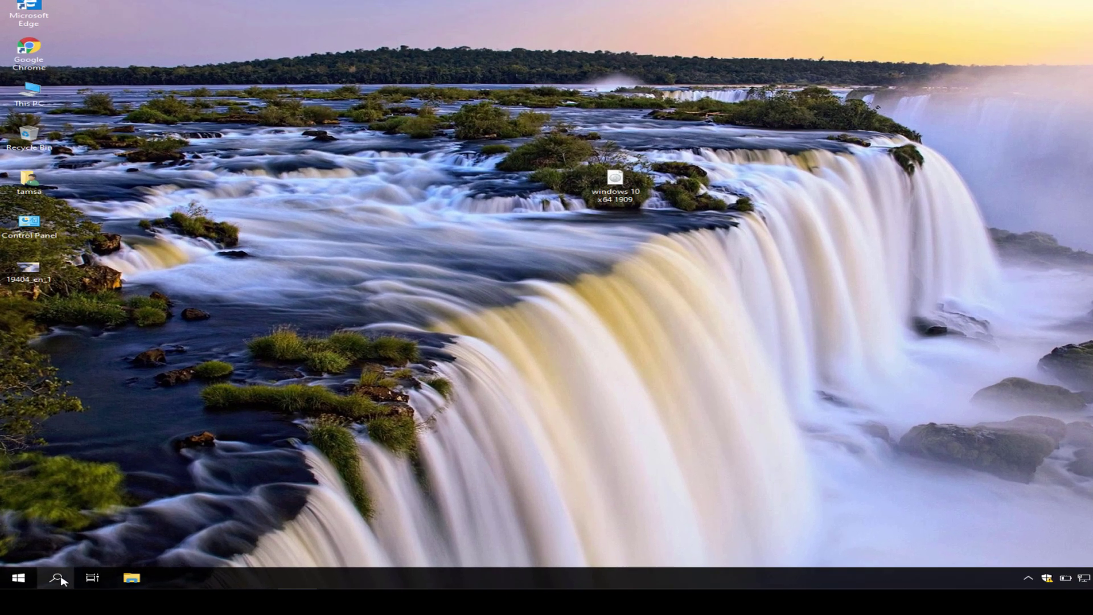
- Open Command Prompt as administrator and start diskpart
click(52, 582)
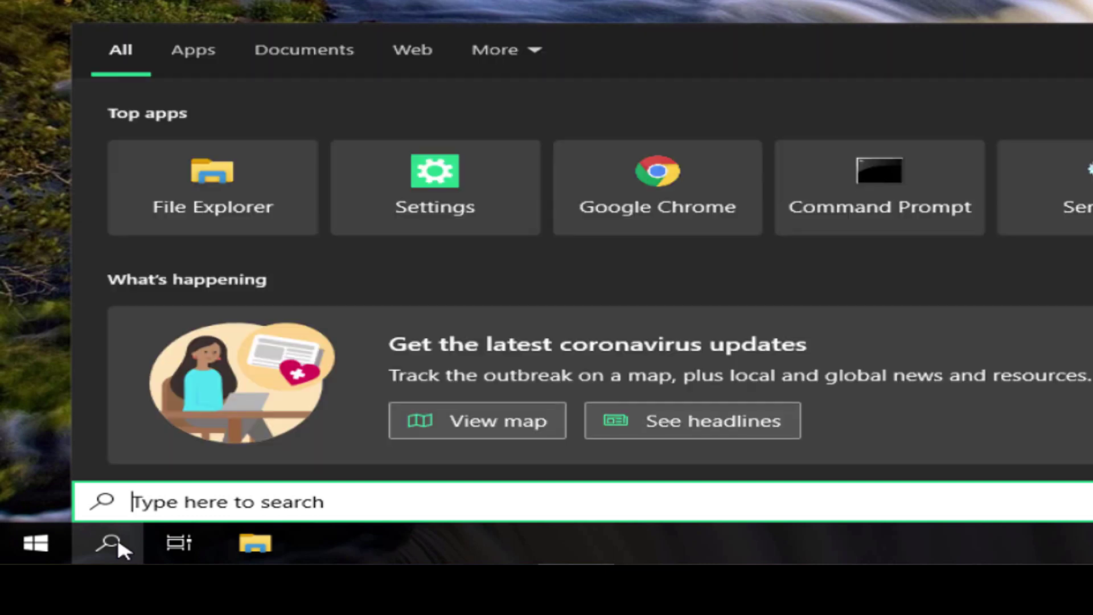
text(cmd)
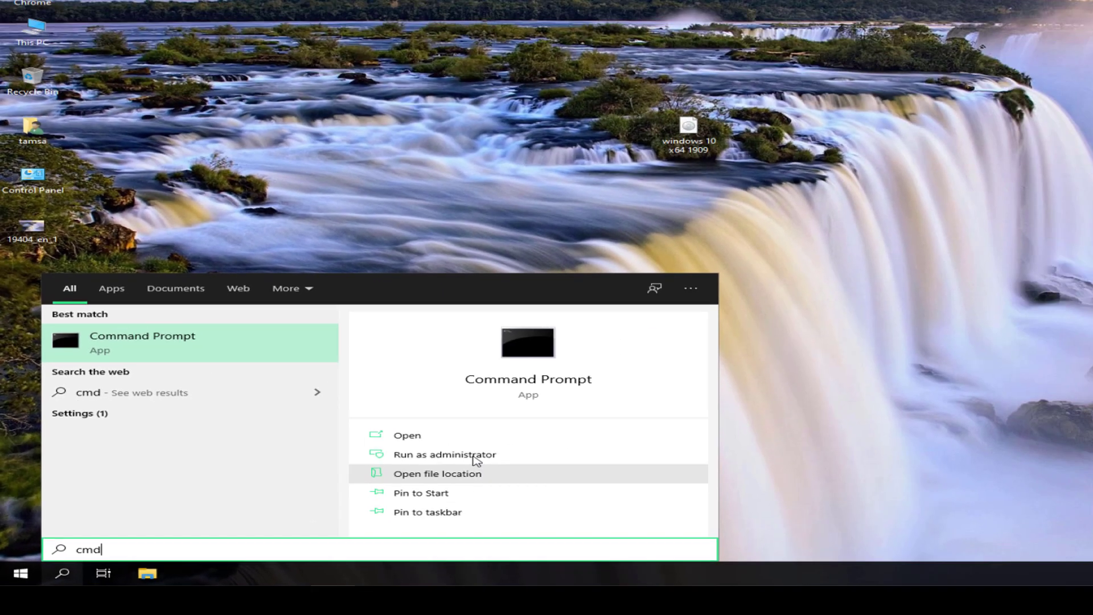
click(820, 339)
text(diskpart)
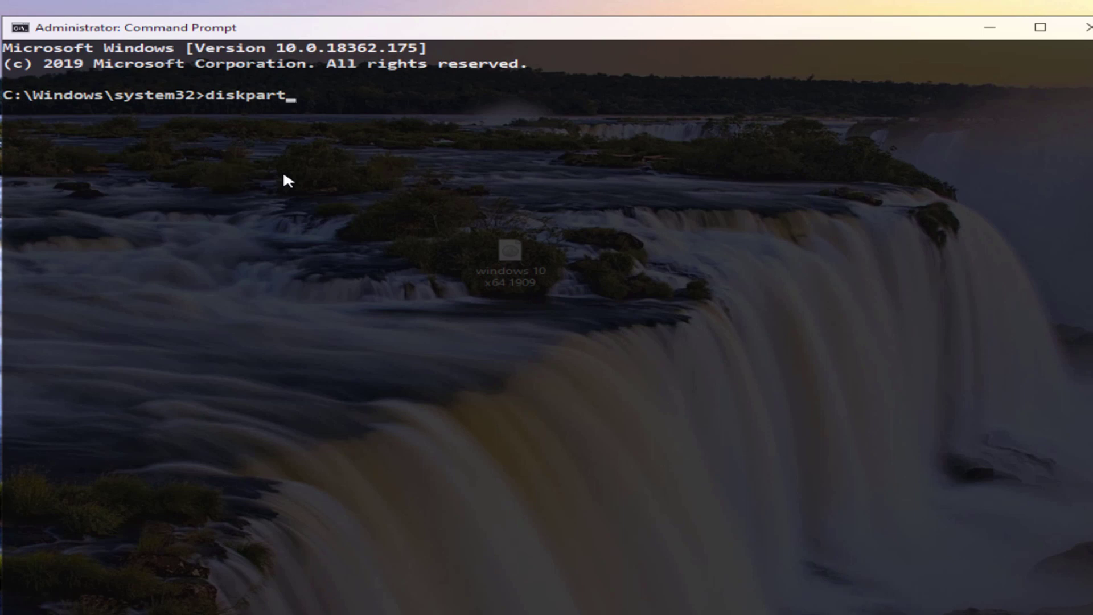
key(Return)
- List the disks with list disk and check the Gpt column for Disk 0
text(list disk)
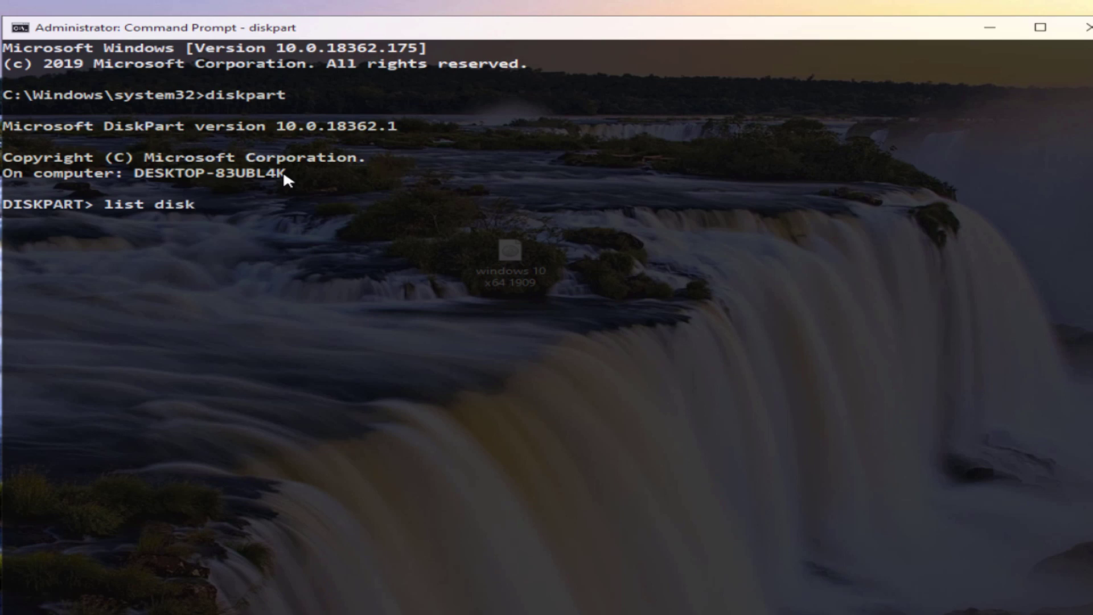
key(Return)
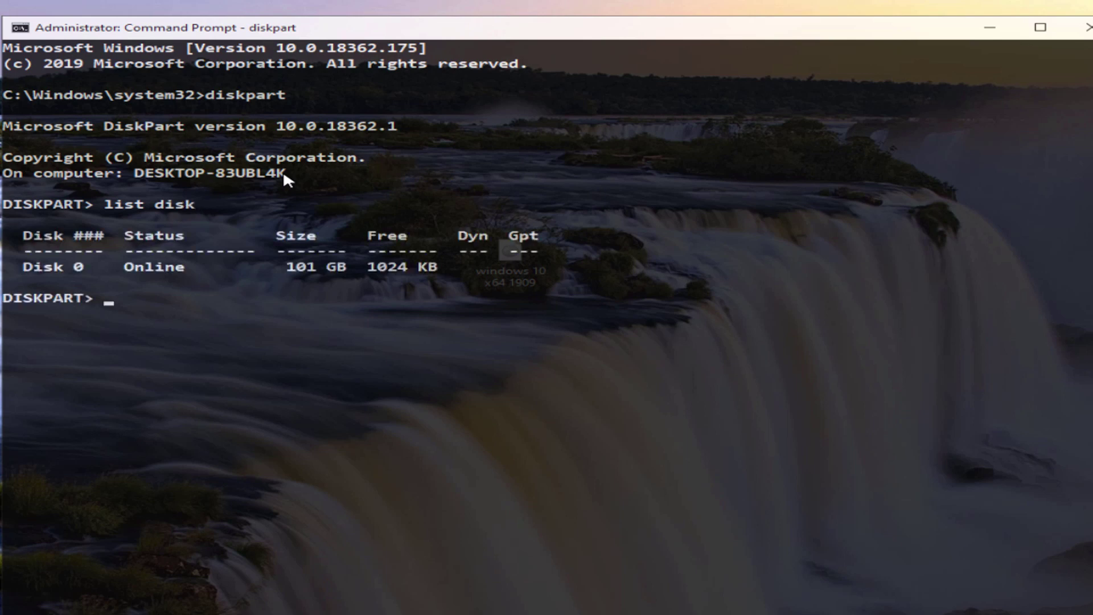
click(521, 262)
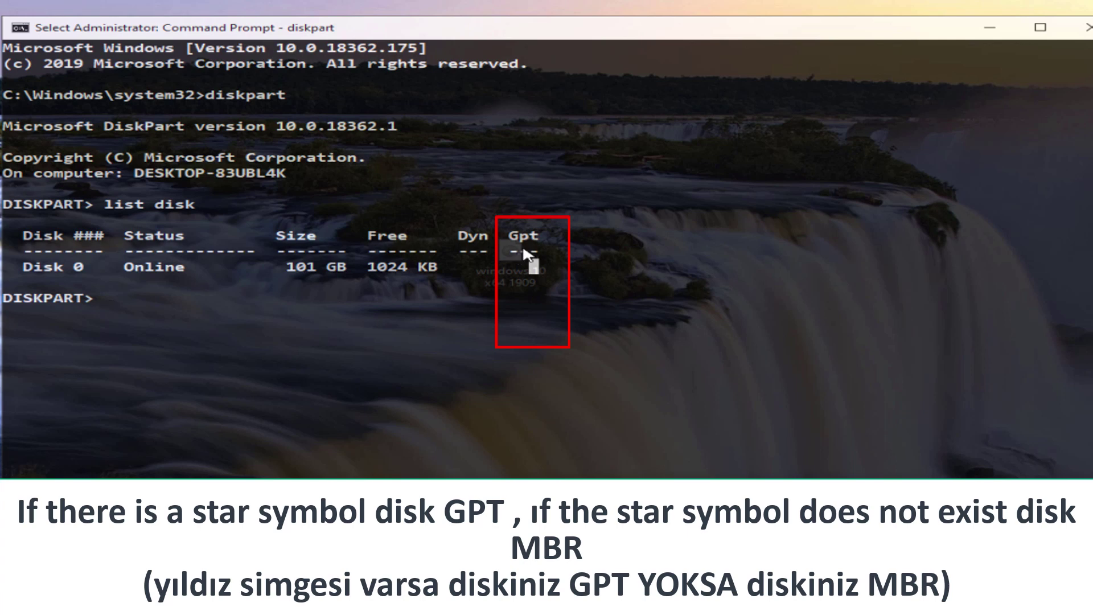
drag(502, 235, 532, 263)
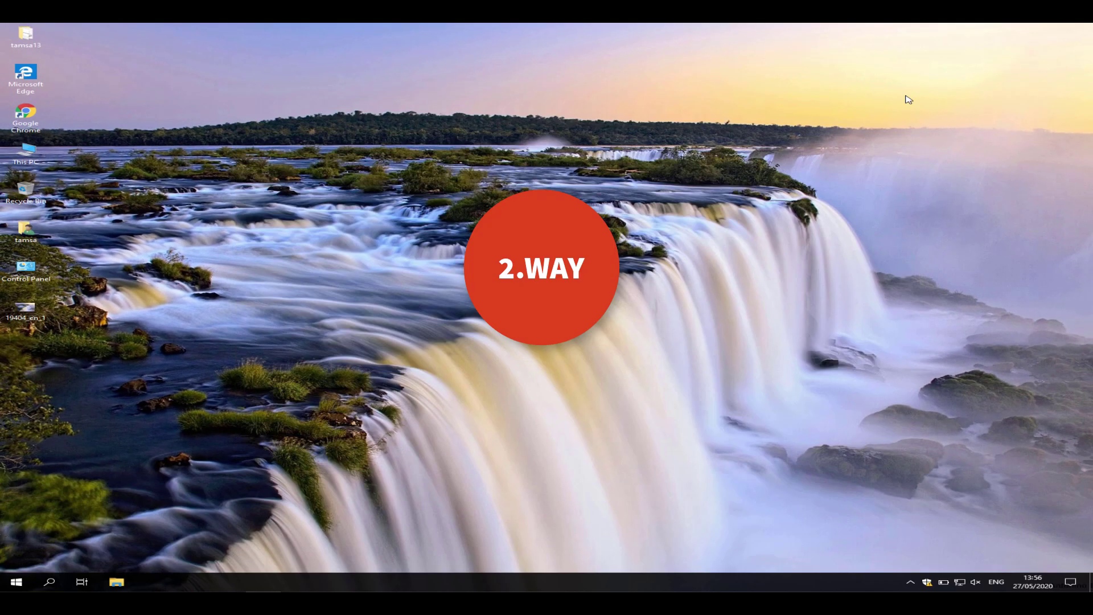
- Open Disk Management by searching Windows for diskmgmt.msc
click(50, 581)
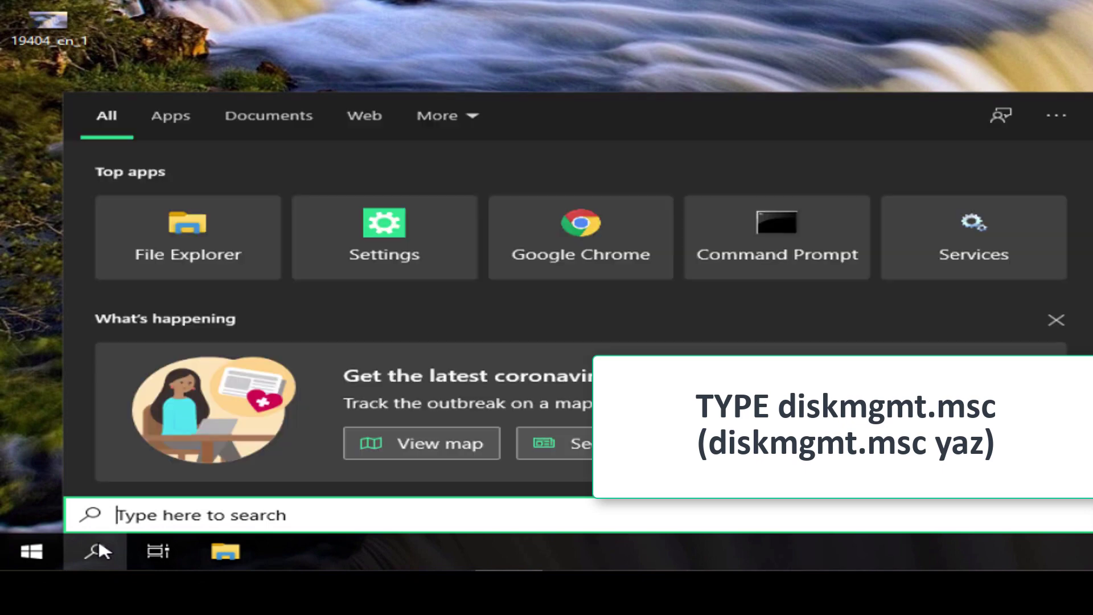
text(diskmgm)
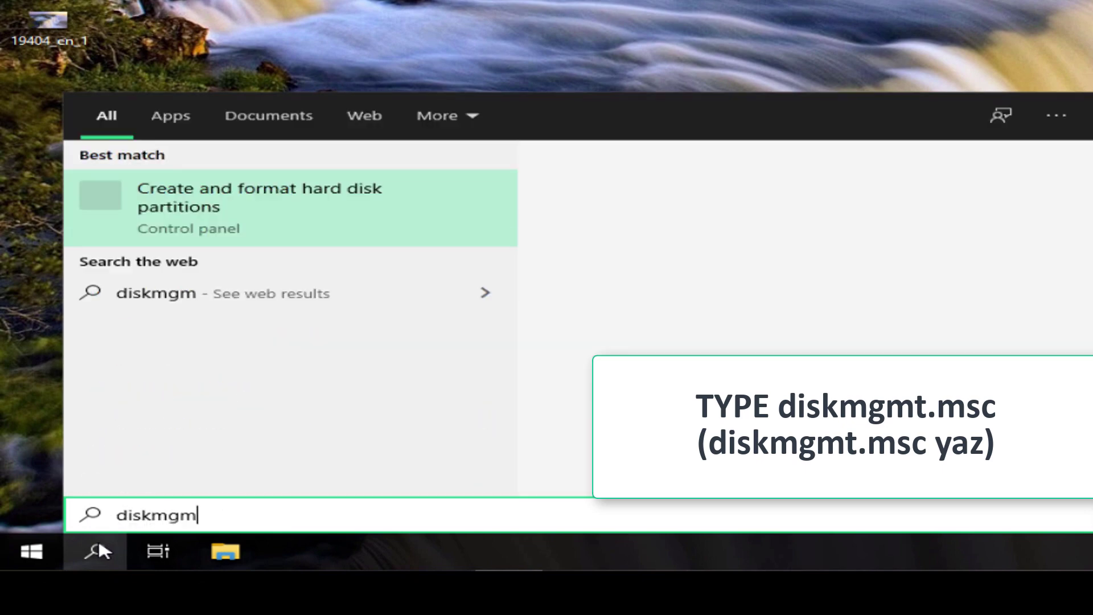
text(t.msc)
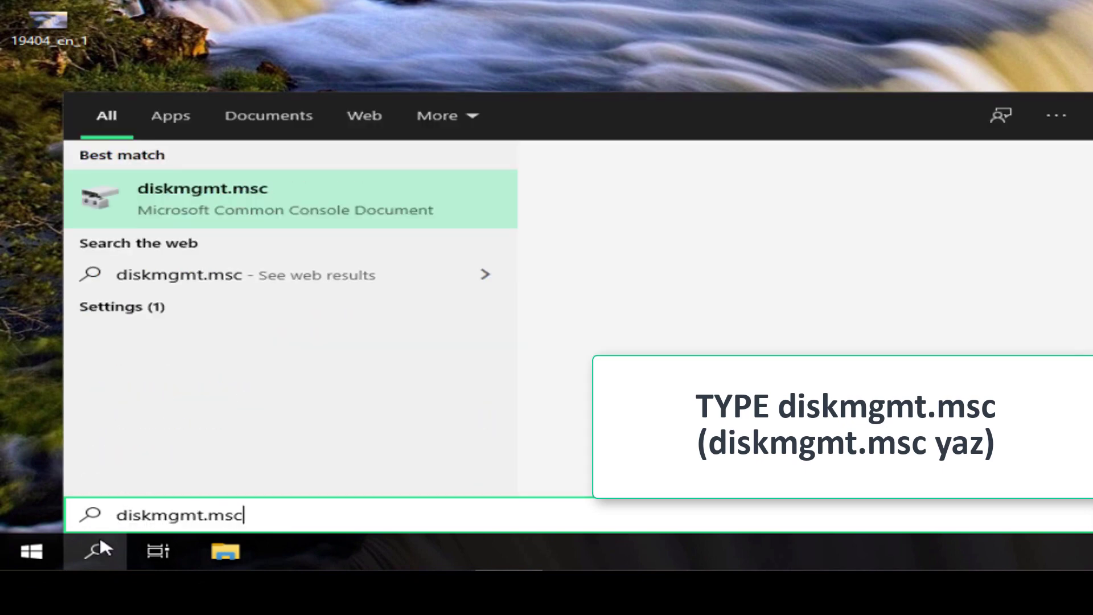
click(251, 215)
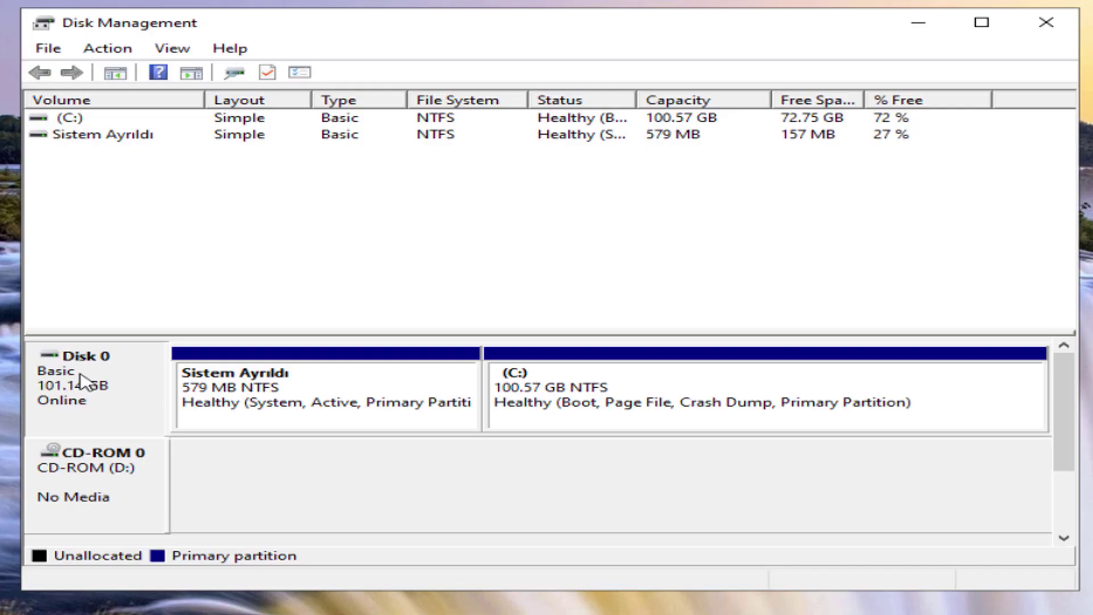
- Open the properties of Disk 0 and view its Volumes information to check the partition style
right_click(83, 381)
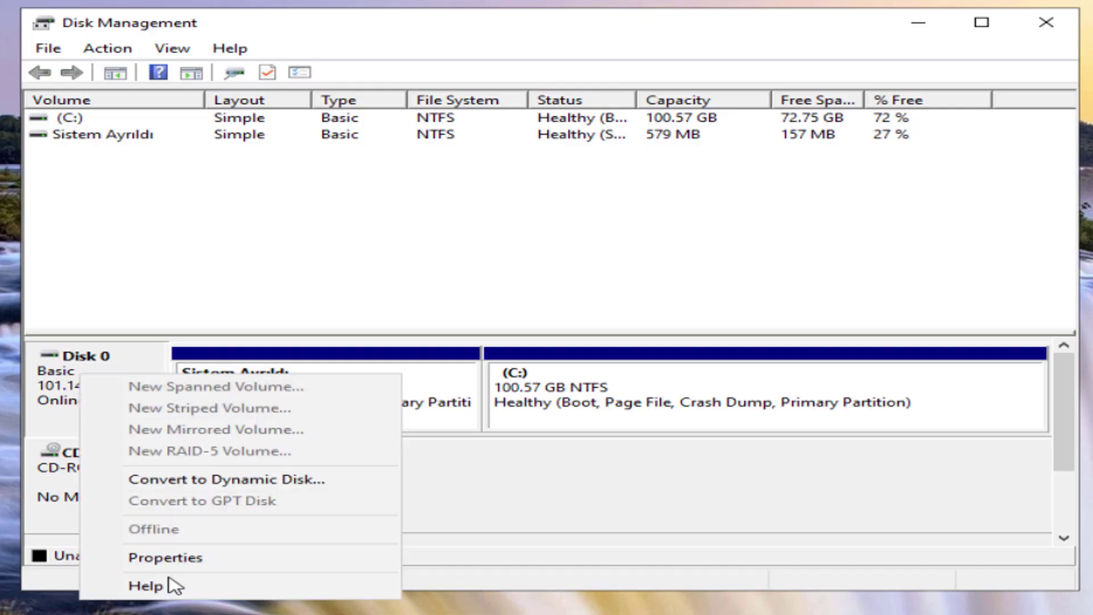
click(178, 561)
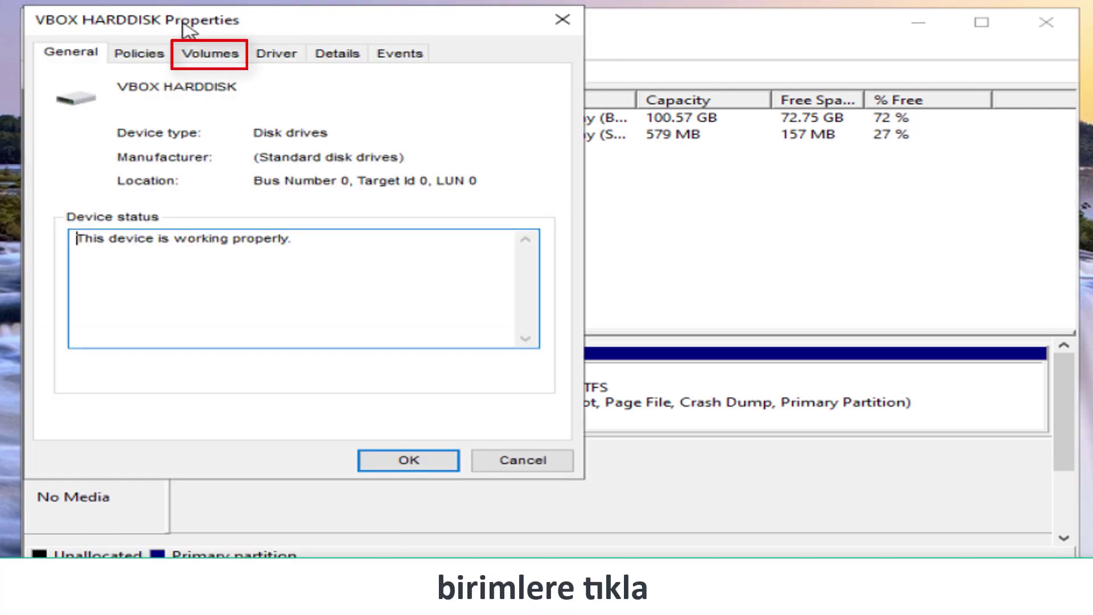
click(222, 60)
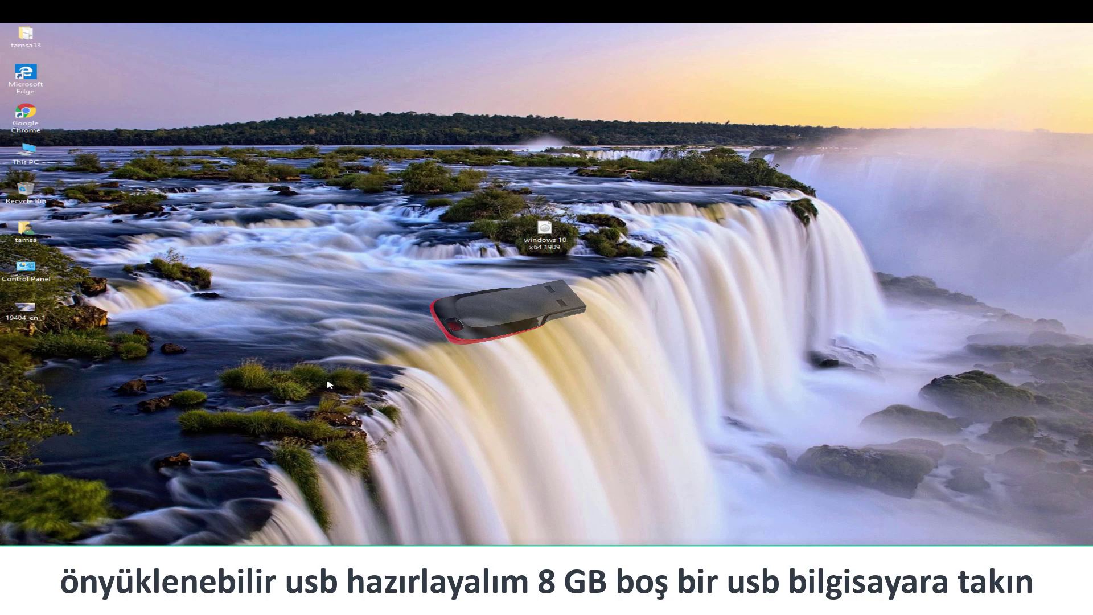
- View the connected drives in This PC to check the USB drive, and close the File Explorer window
key(super+e)
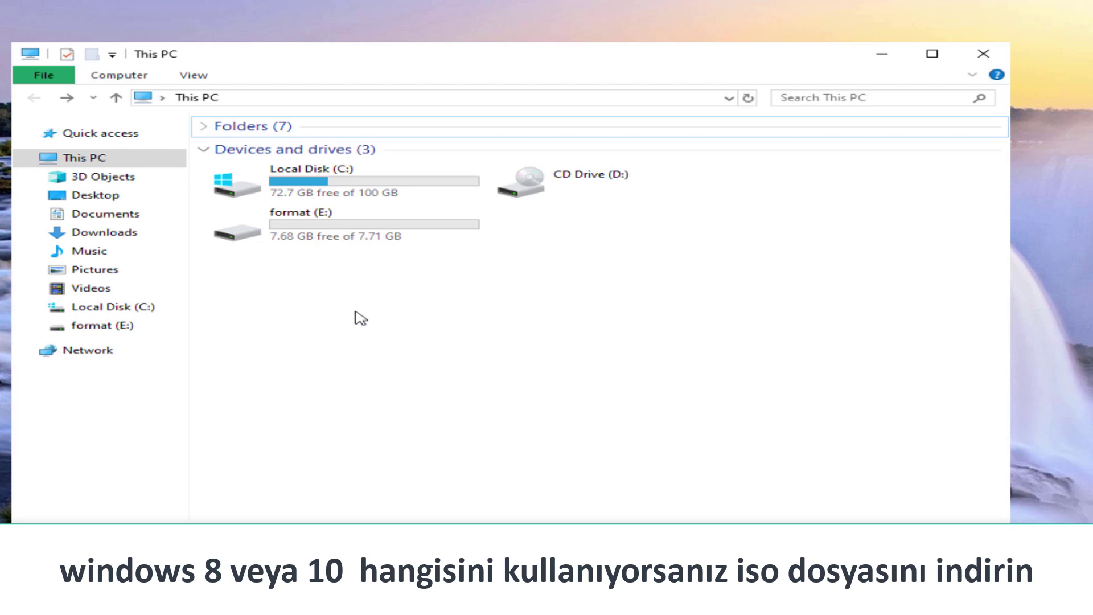
click(984, 54)
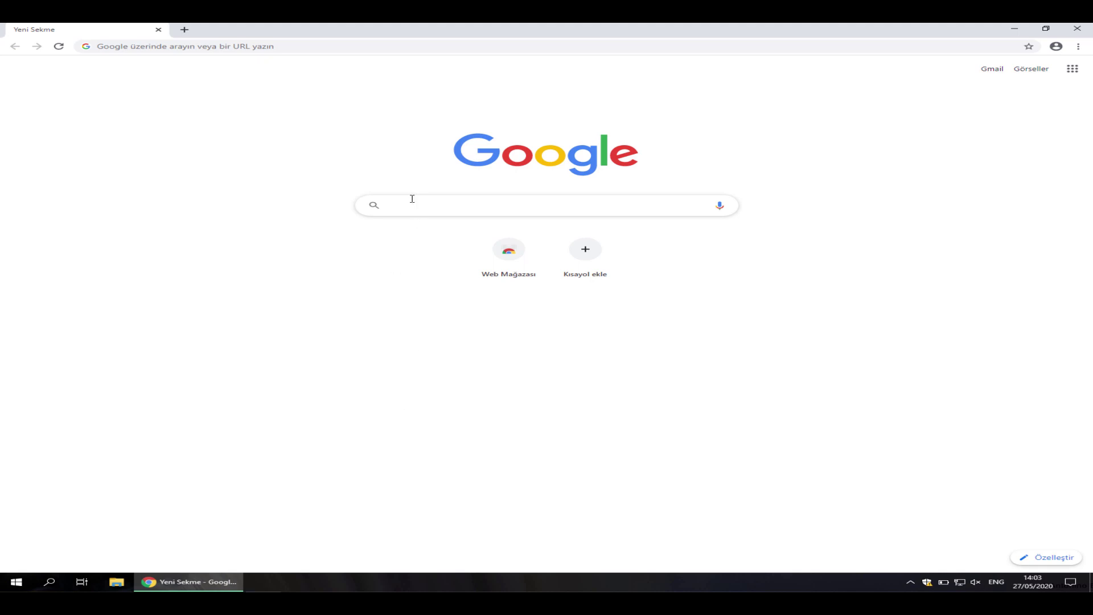
- In Google Chrome, search for windows 8 media creation tool and choose the Windows 8.1 edition on Microsoft's ISO download page
text(windows)
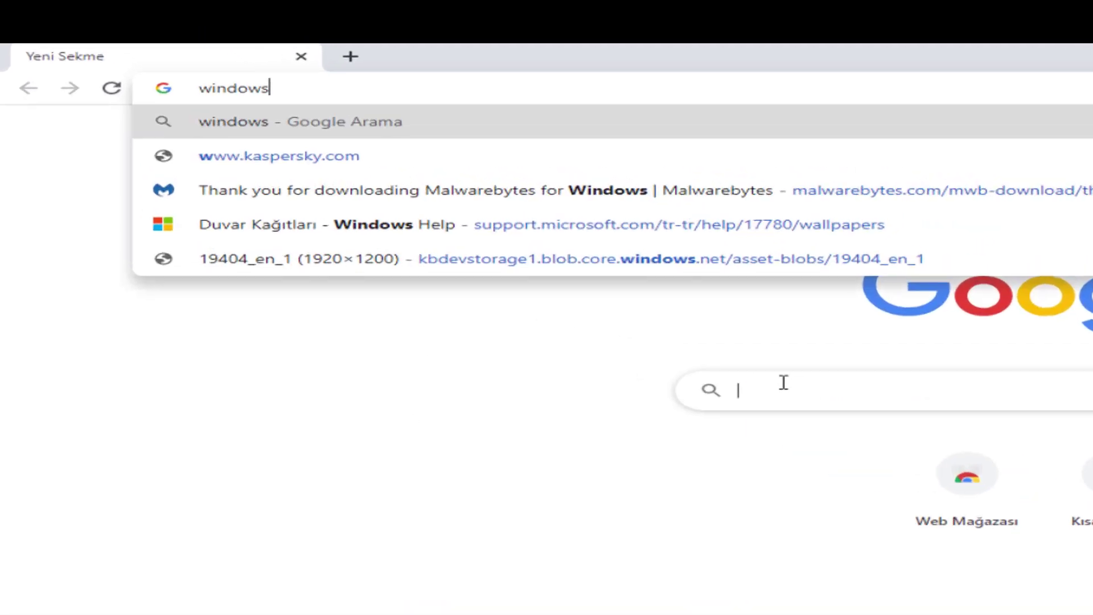
text( 8)
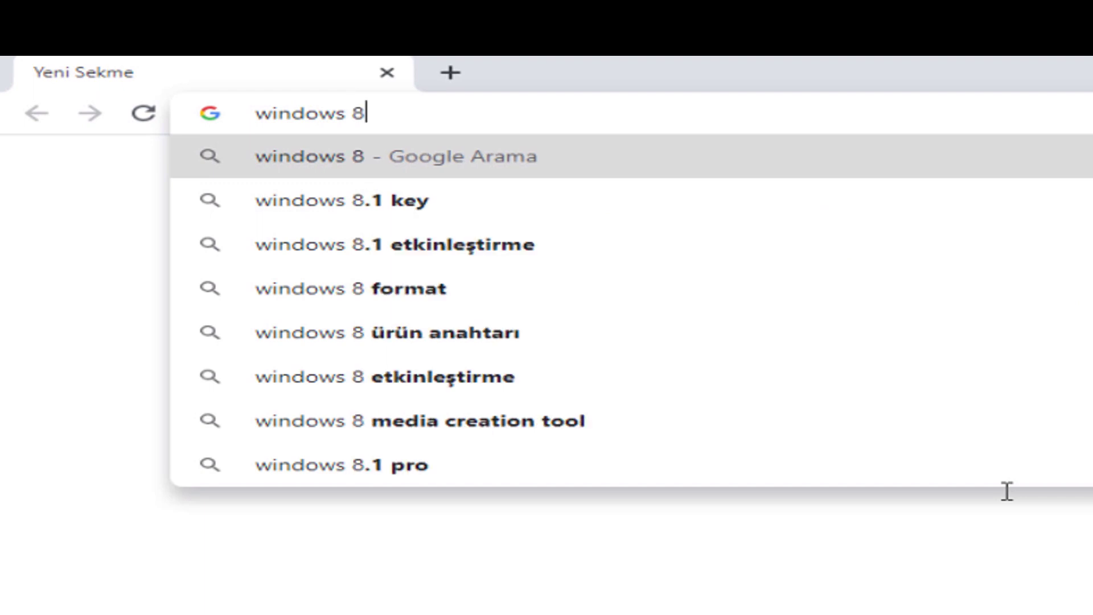
text( media crea)
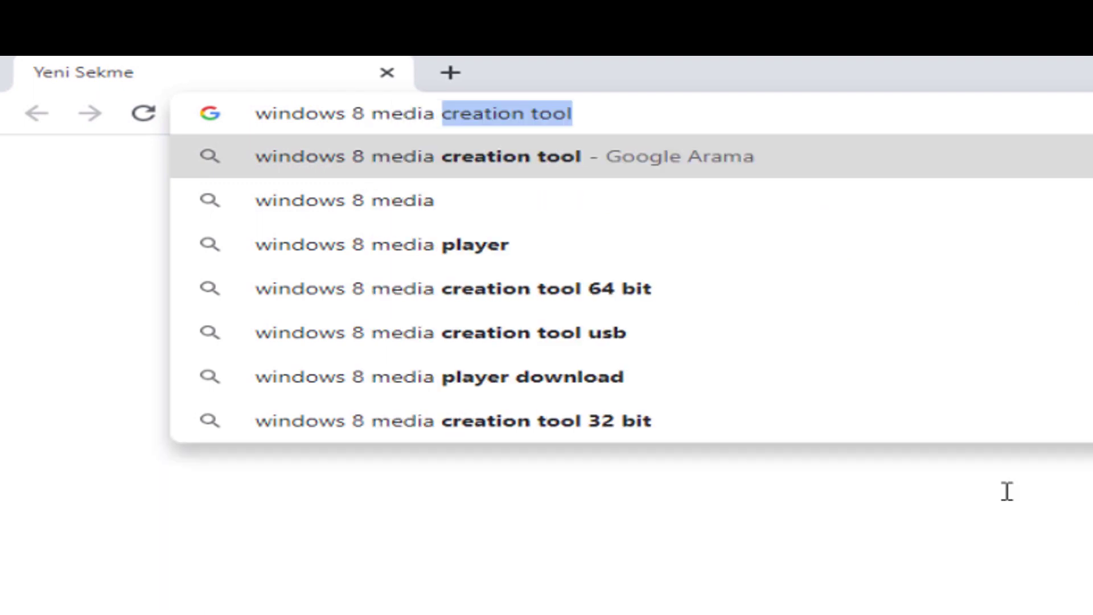
text(tion tool)
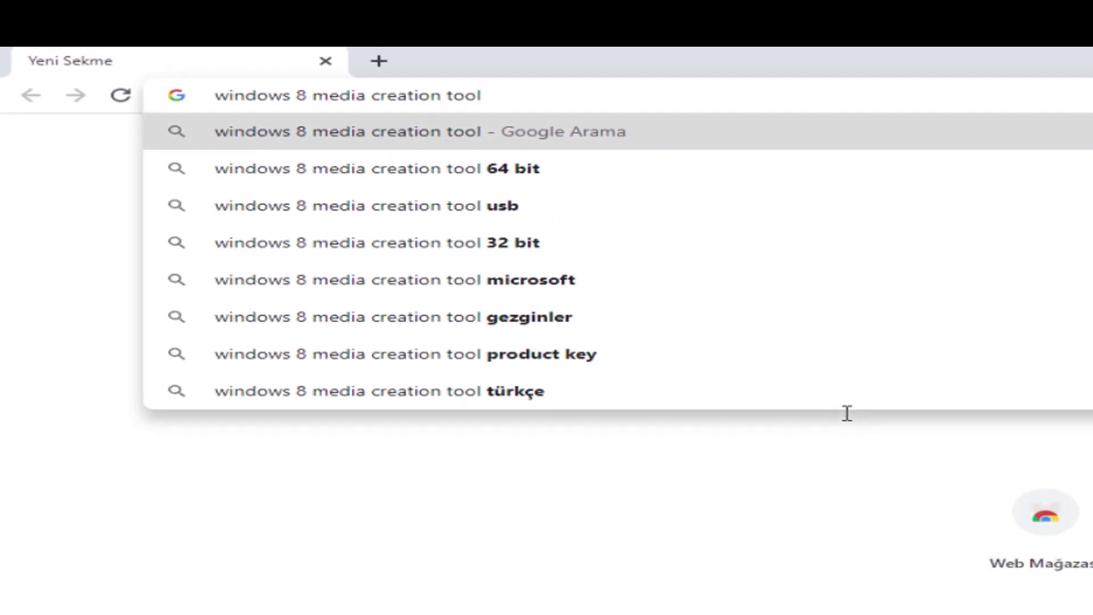
key(Return)
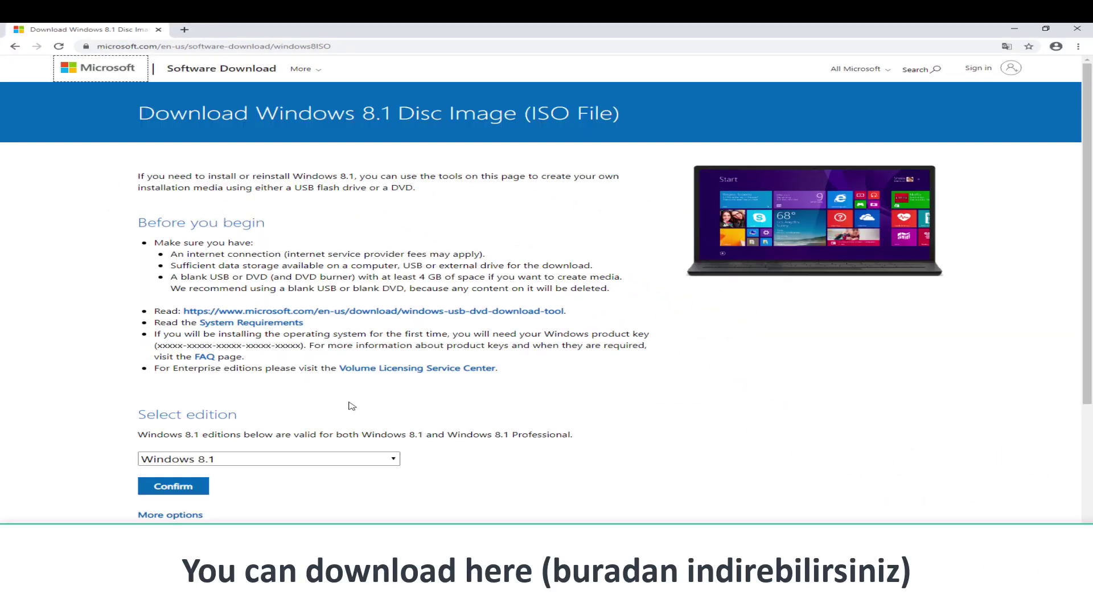
click(275, 462)
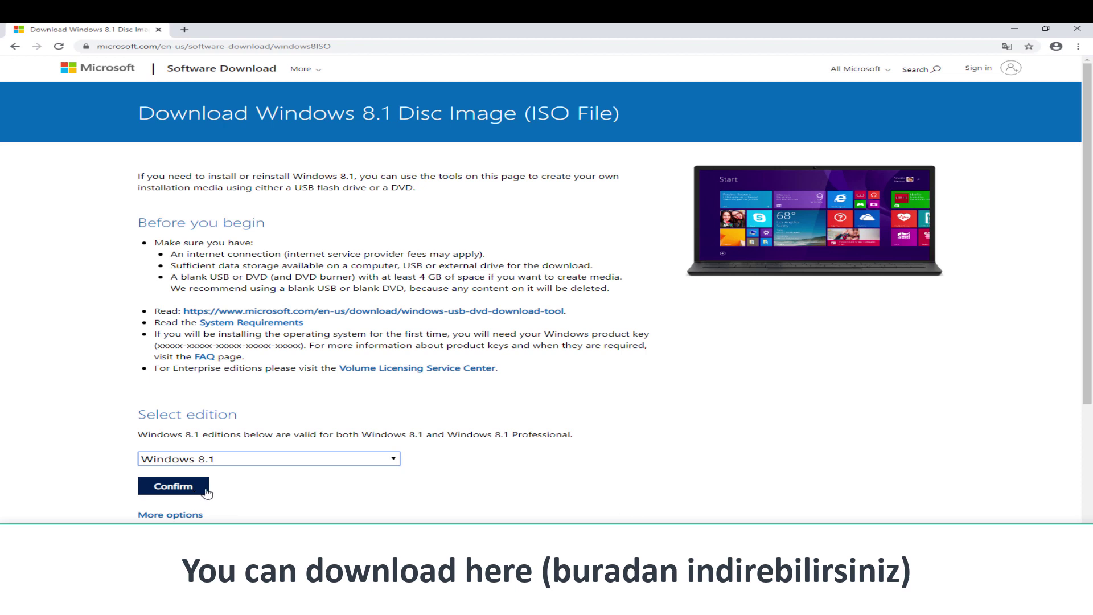
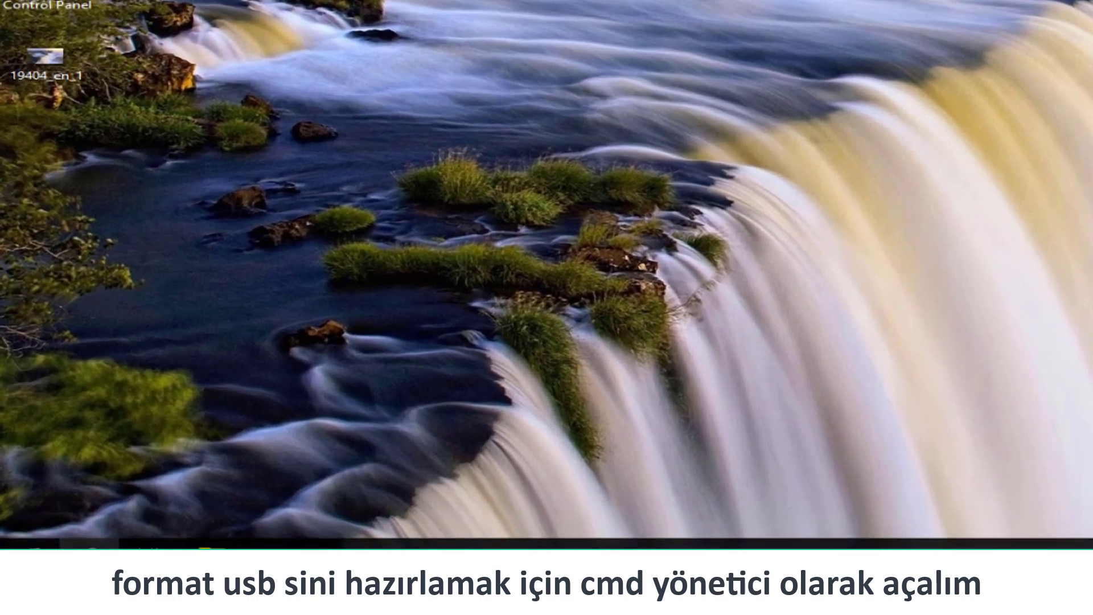
- Search Windows for cmd and run Command Prompt as administrator, allowing it to make changes to the device
click(94, 555)
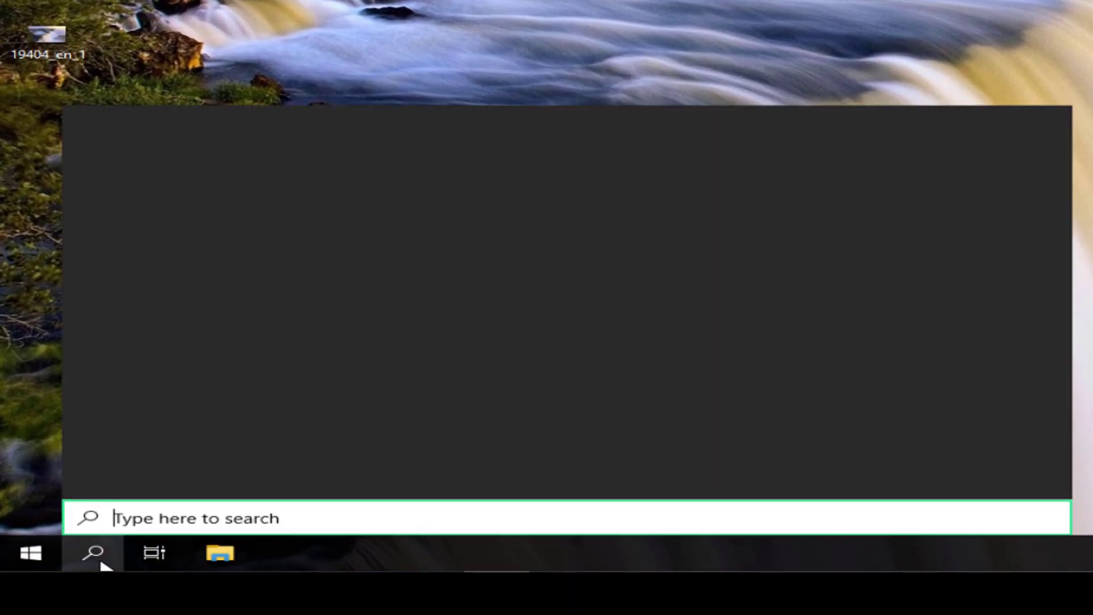
text(cmd)
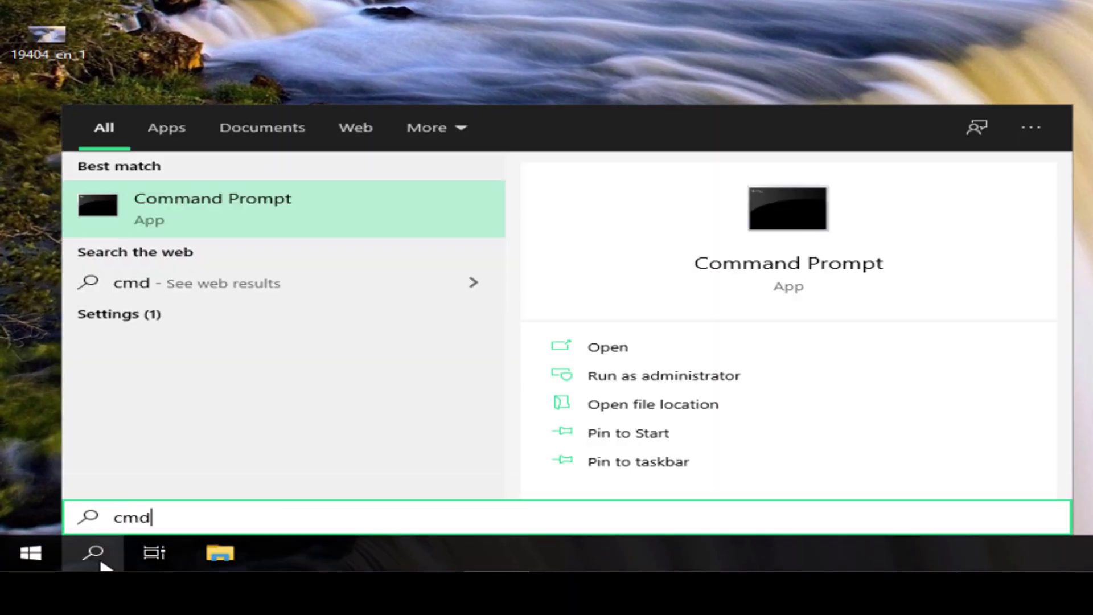
click(644, 388)
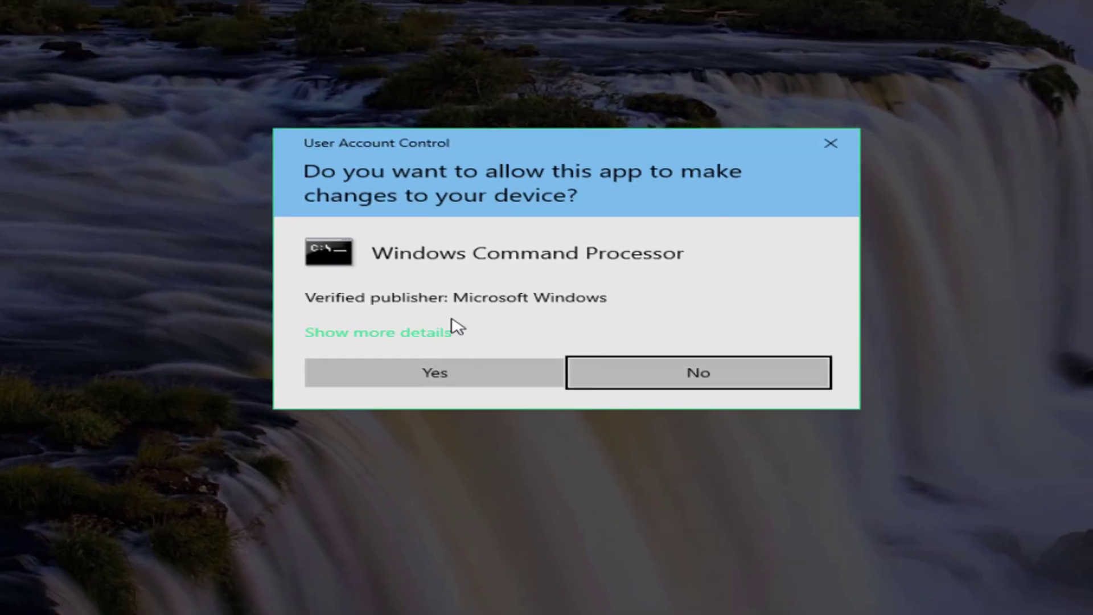
click(459, 374)
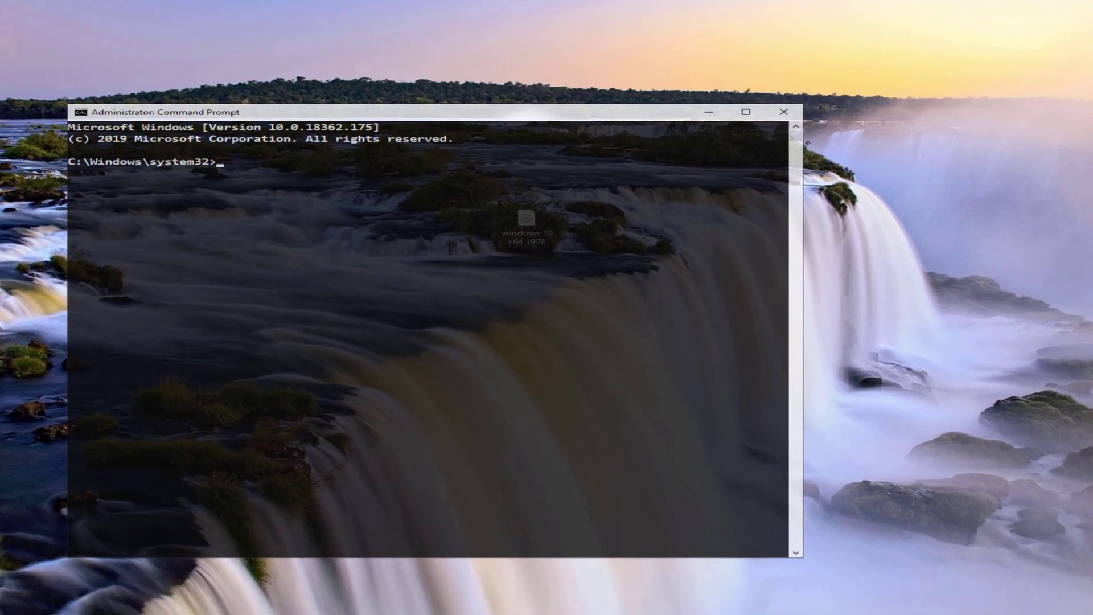
- Start diskpart and list the connected disks to identify the USB drive's disk number
text(diskpart)
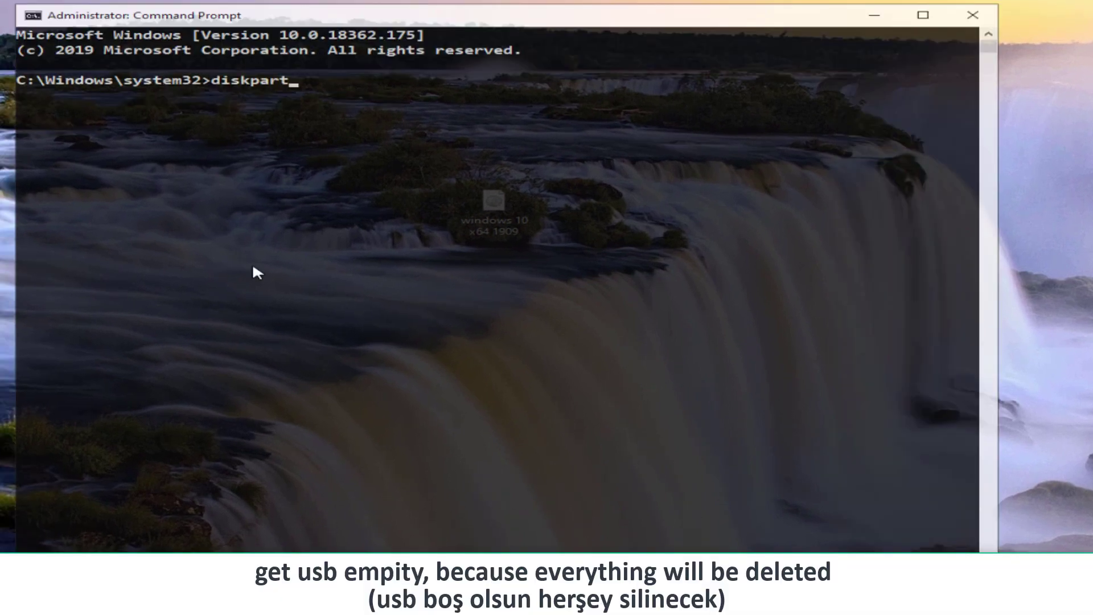
key(Return)
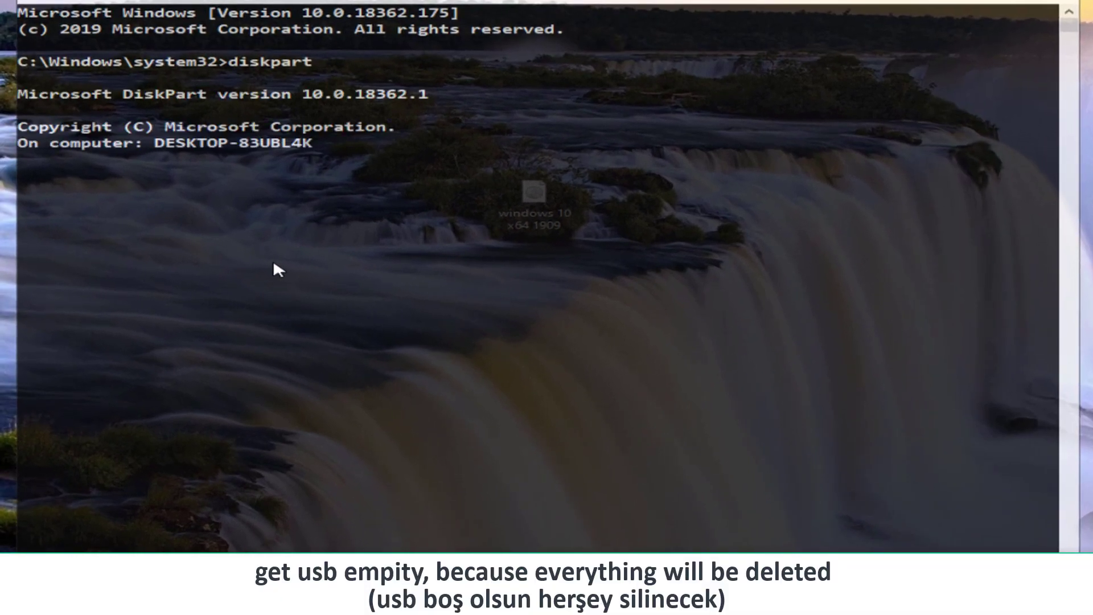
text(list)
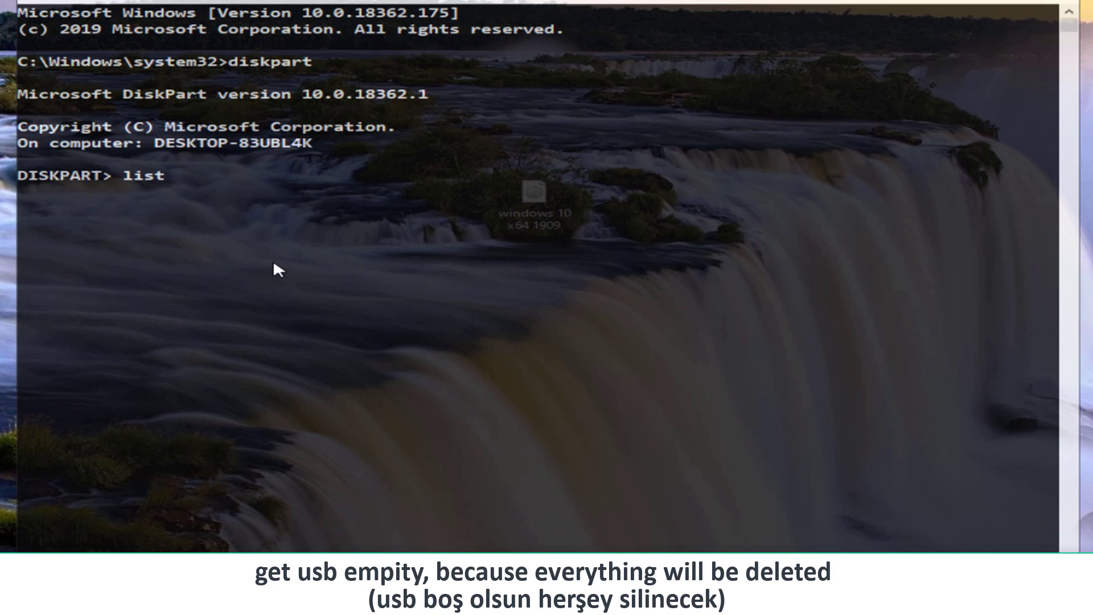
text( disk)
key(Return)
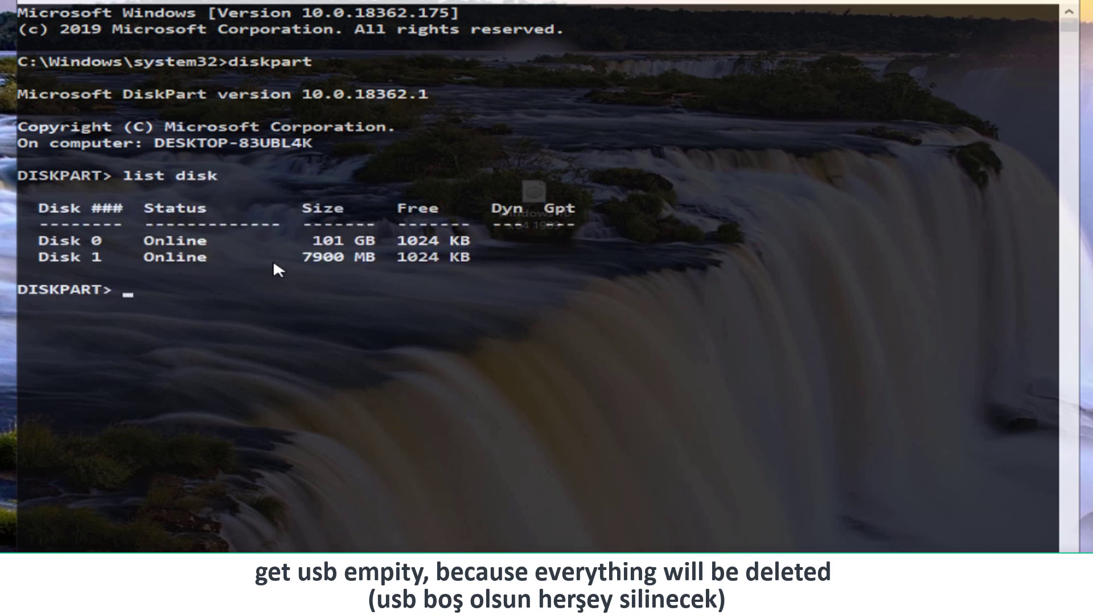
- Select disk 1, the USB drive, in DiskPart and erase it with the clean command
text(sel disk 1)
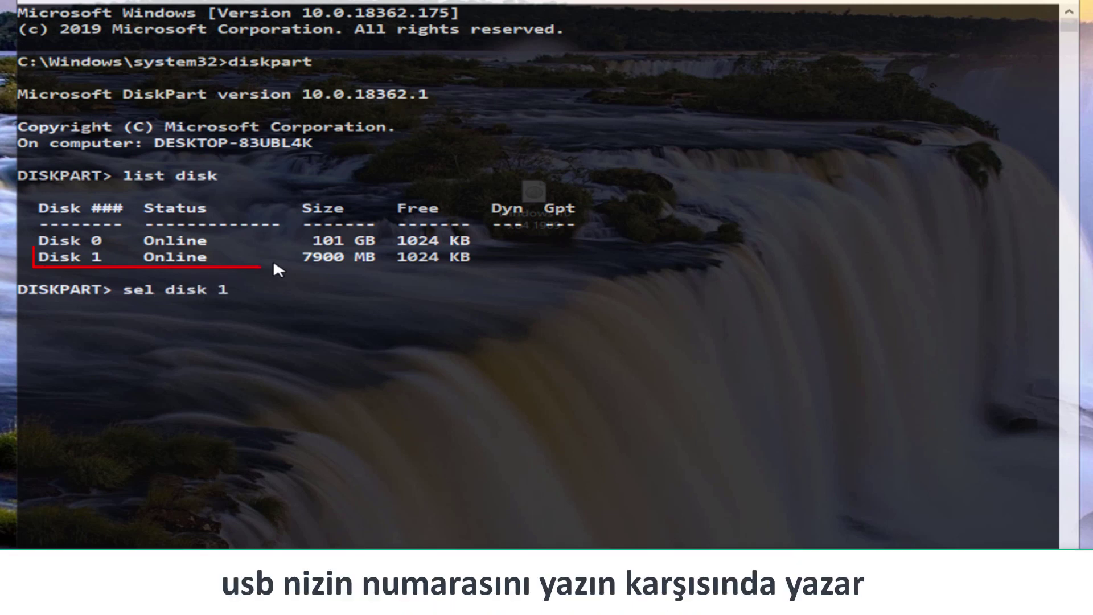
drag(386, 259, 29, 259)
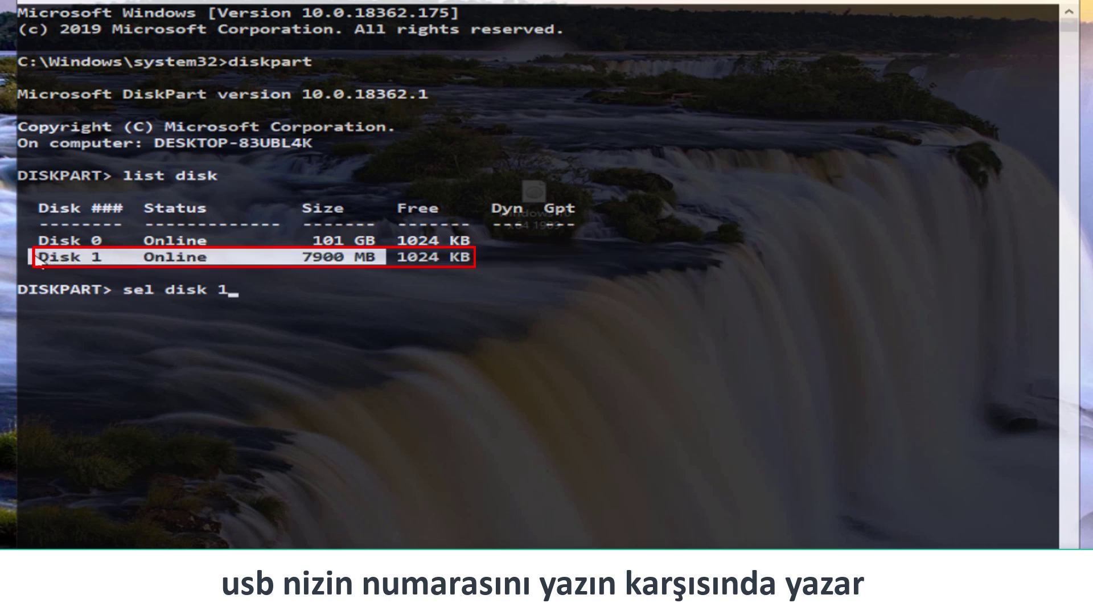
click(272, 326)
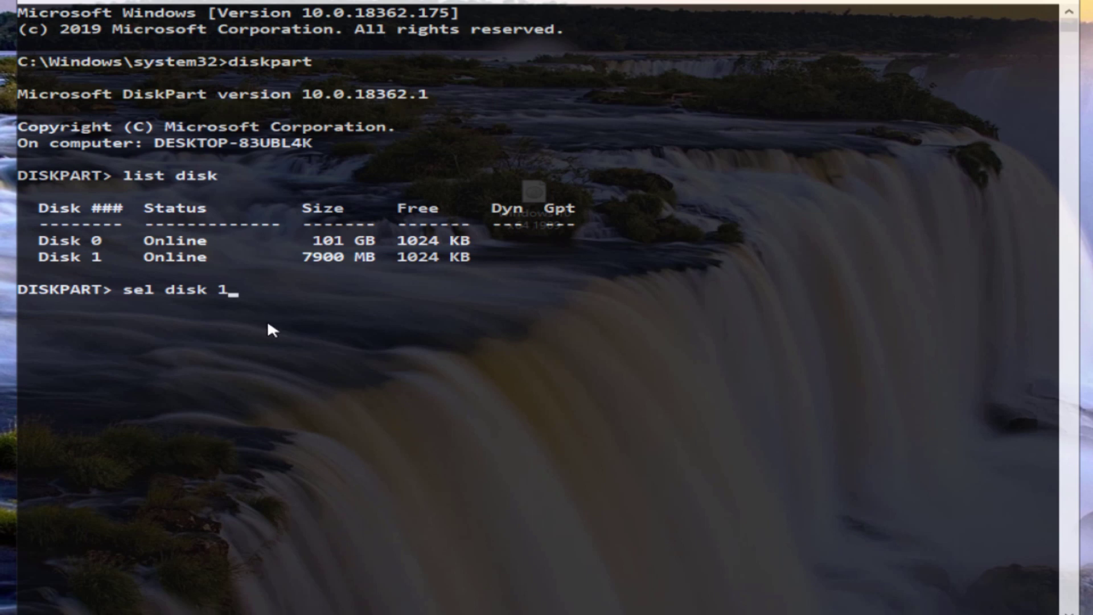
key(Return)
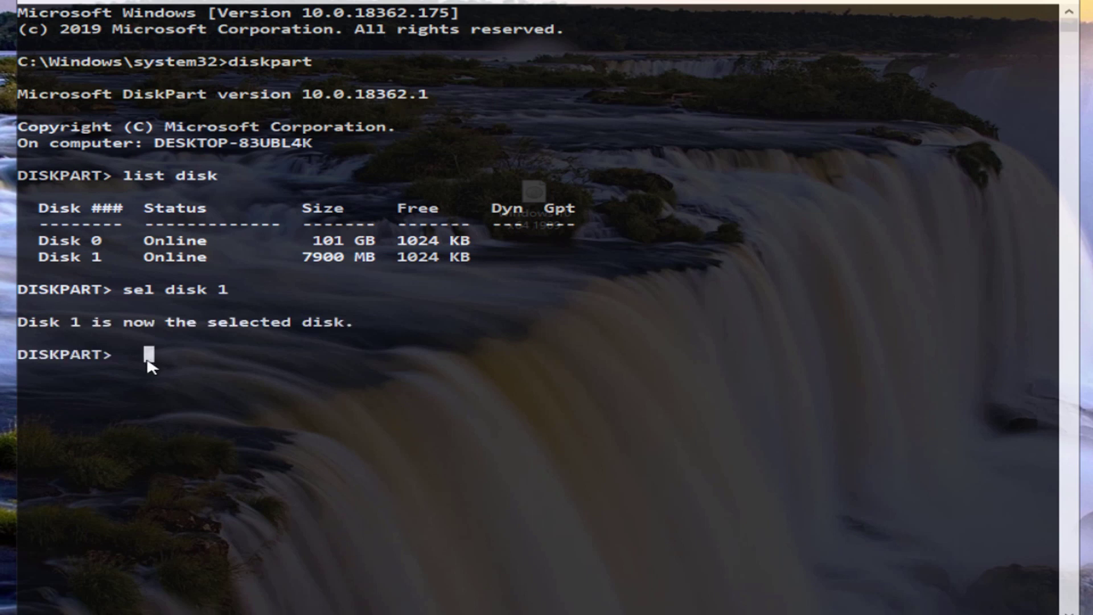
text(clean)
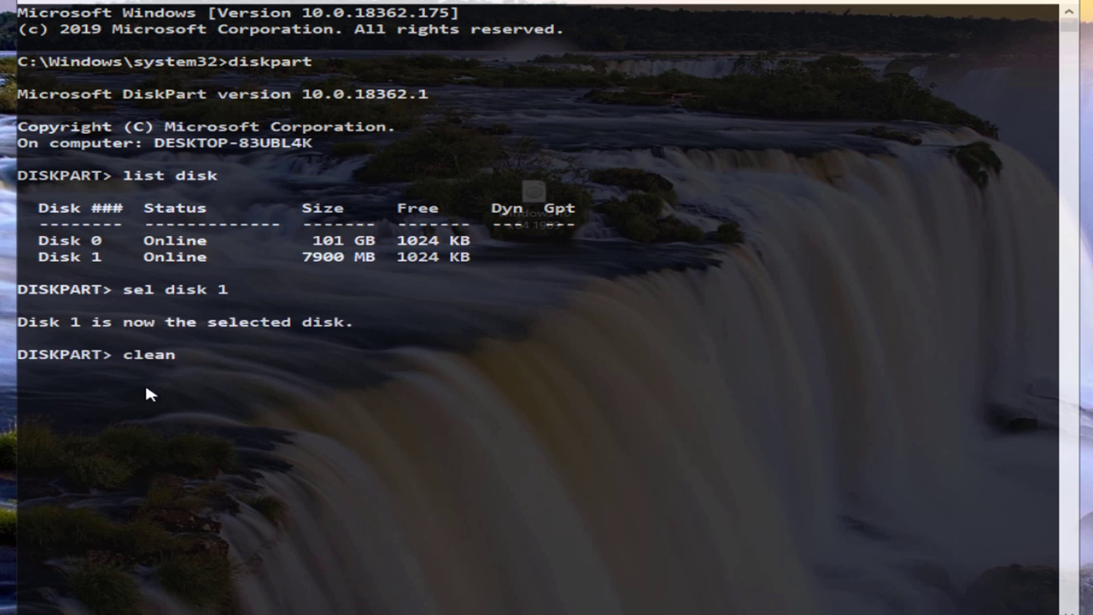
key(Return)
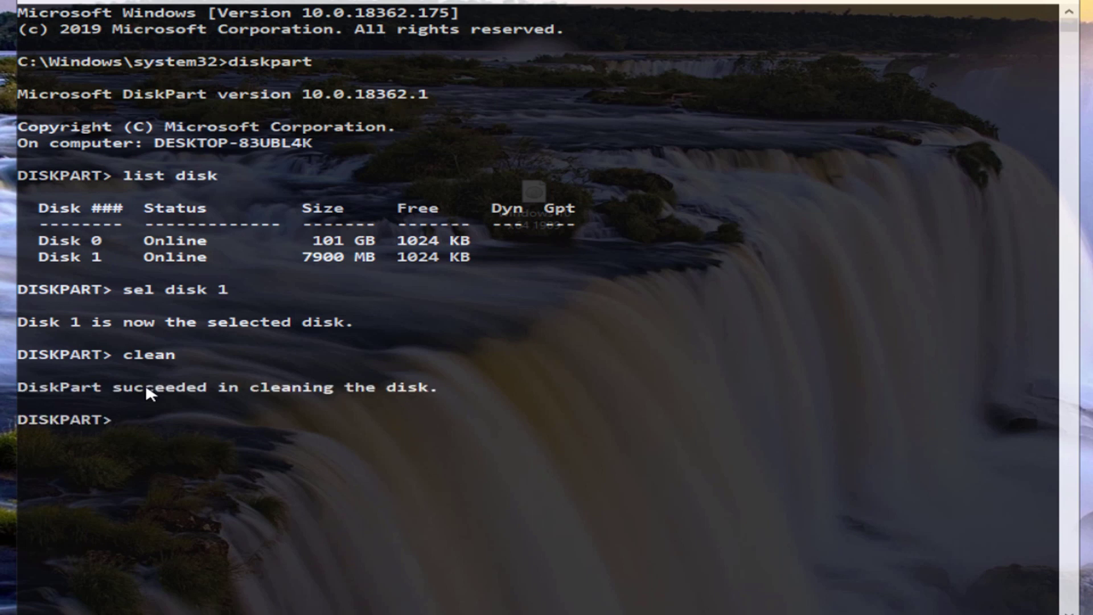
- Create a primary partition on the USB drive and quick-format it with the FAT32 file system
text(create partiti)
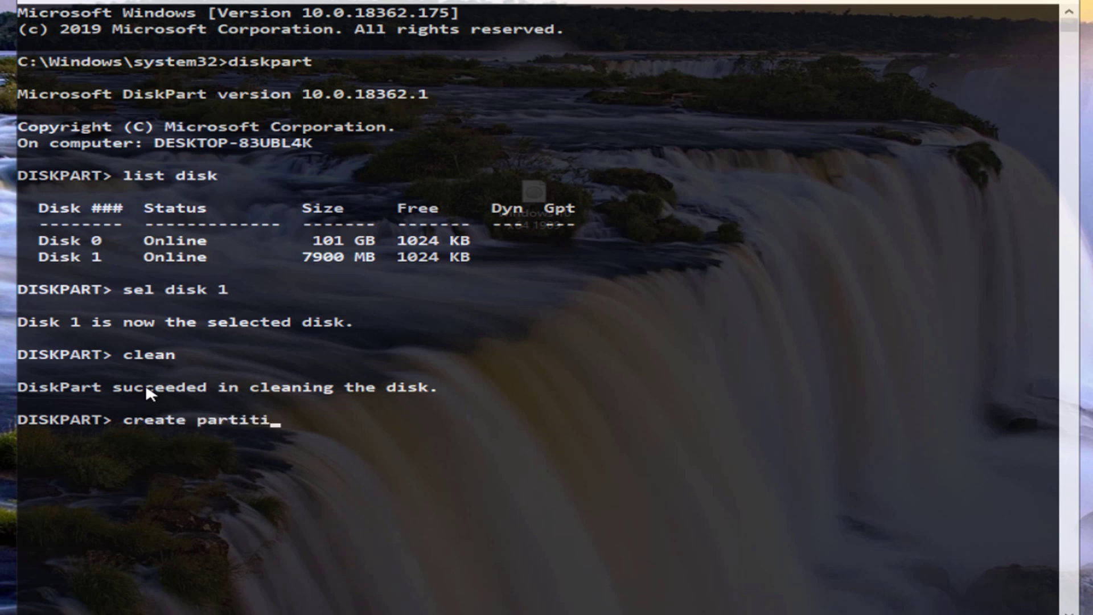
text(on primary)
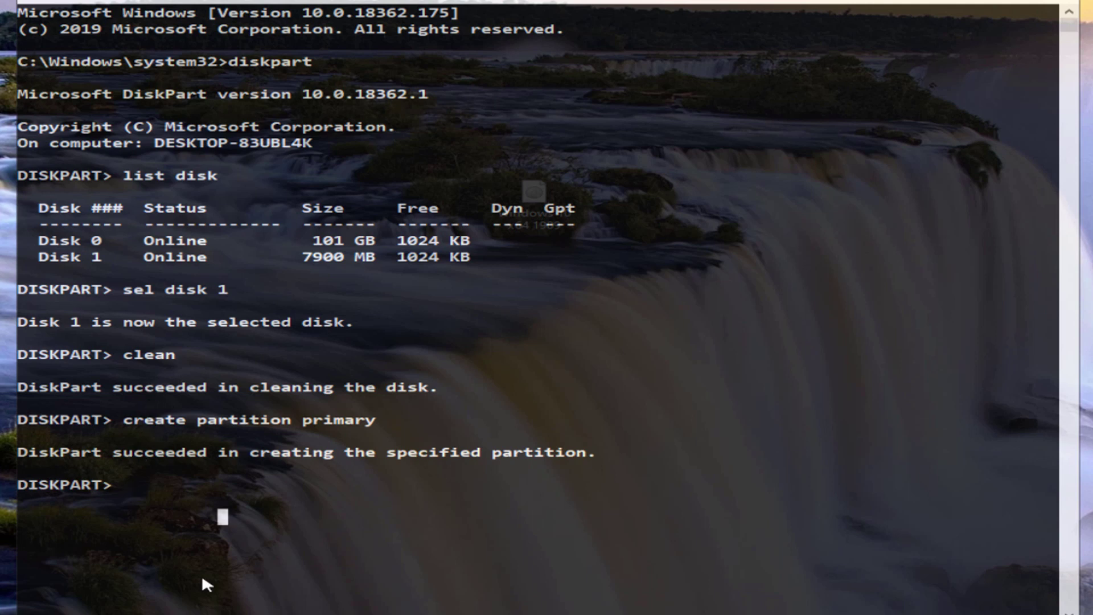
text(forma)
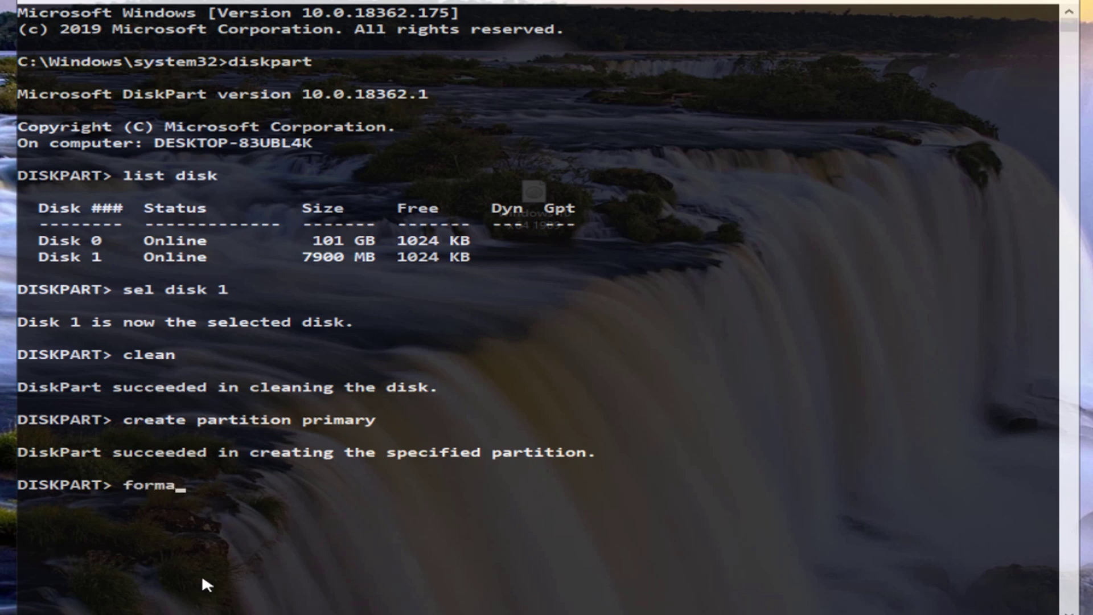
text(t quick fs)
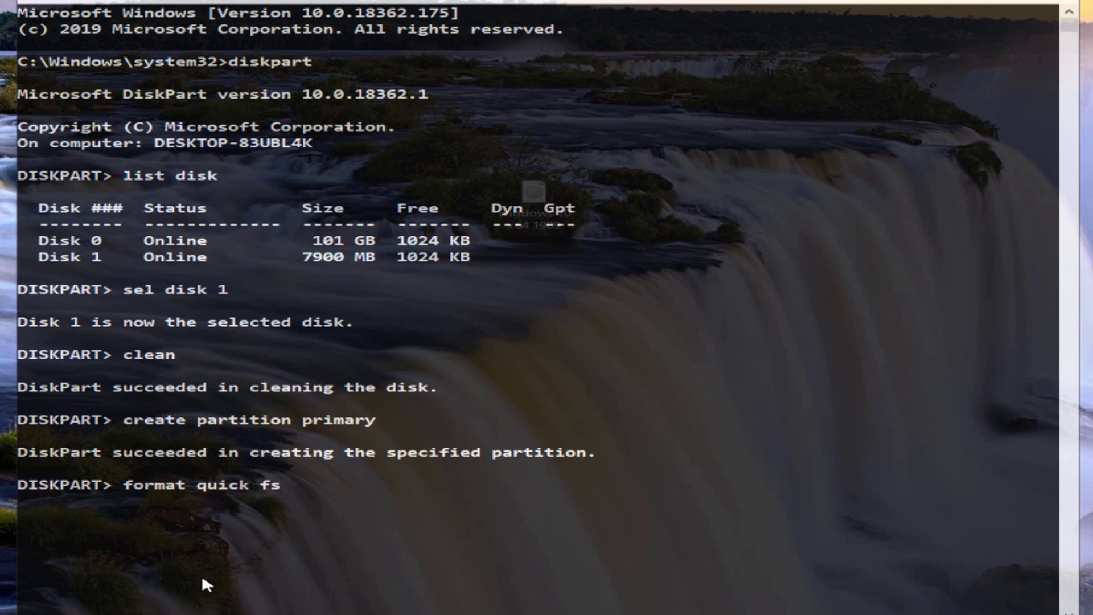
text(=fat32)
key(Return)
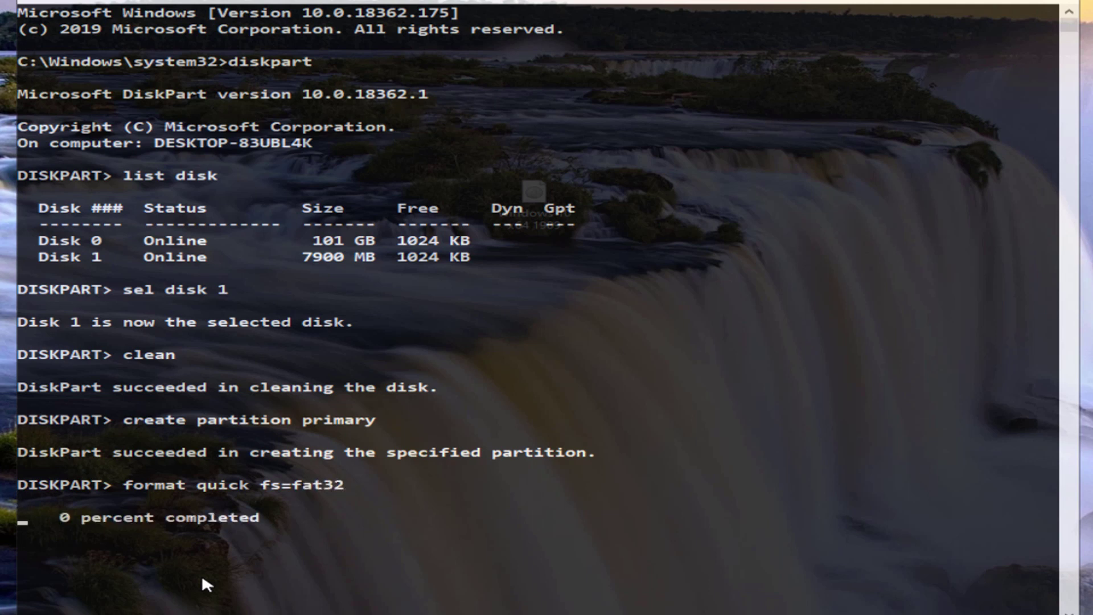
- Mark the new USB partition as active and assign it a drive letter
text(active)
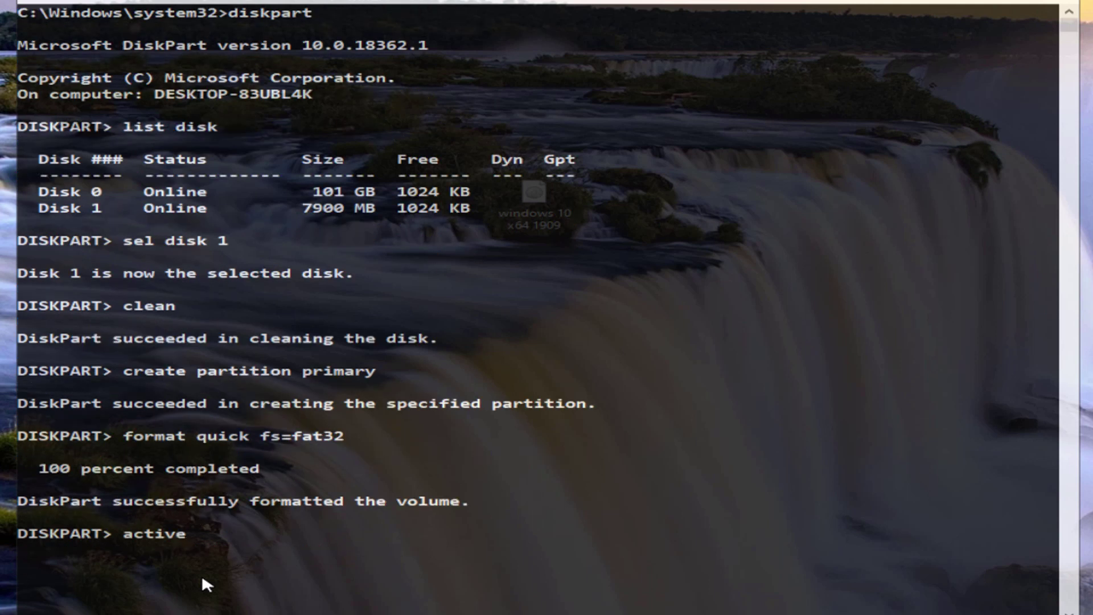
key(Return)
text(assign)
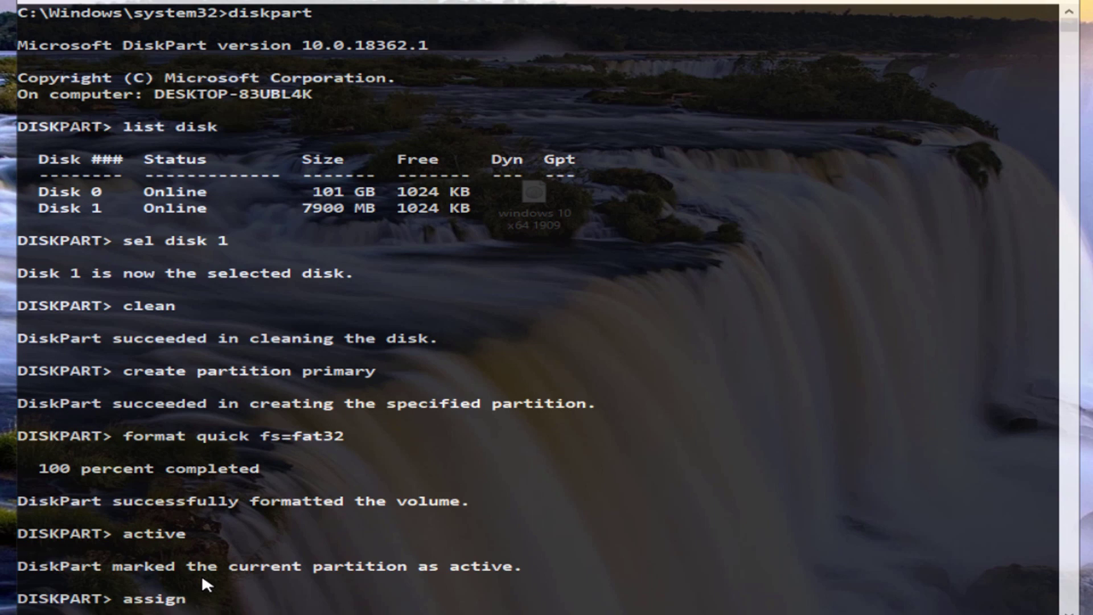
key(Return)
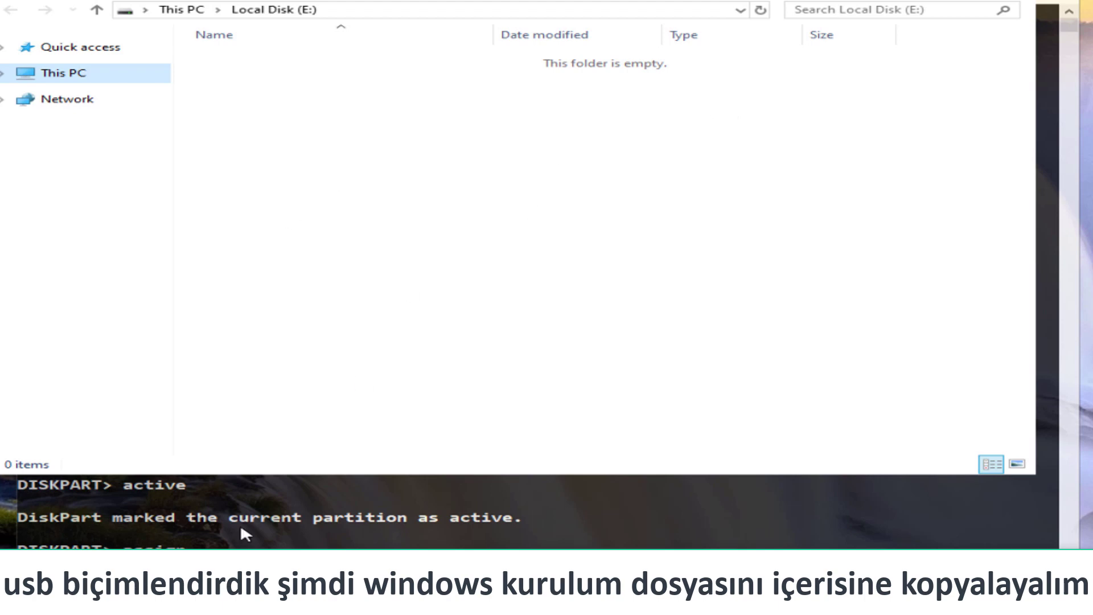
- Check the drives in This PC, close that window and clear the other open windows off the desktop
key(super+e)
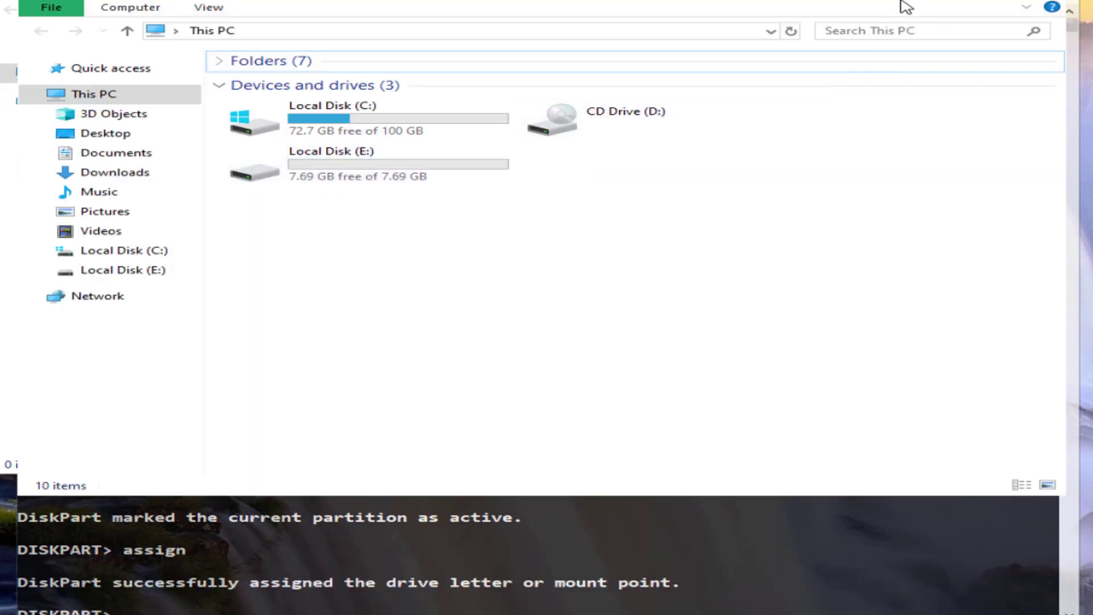
key(alt+F4)
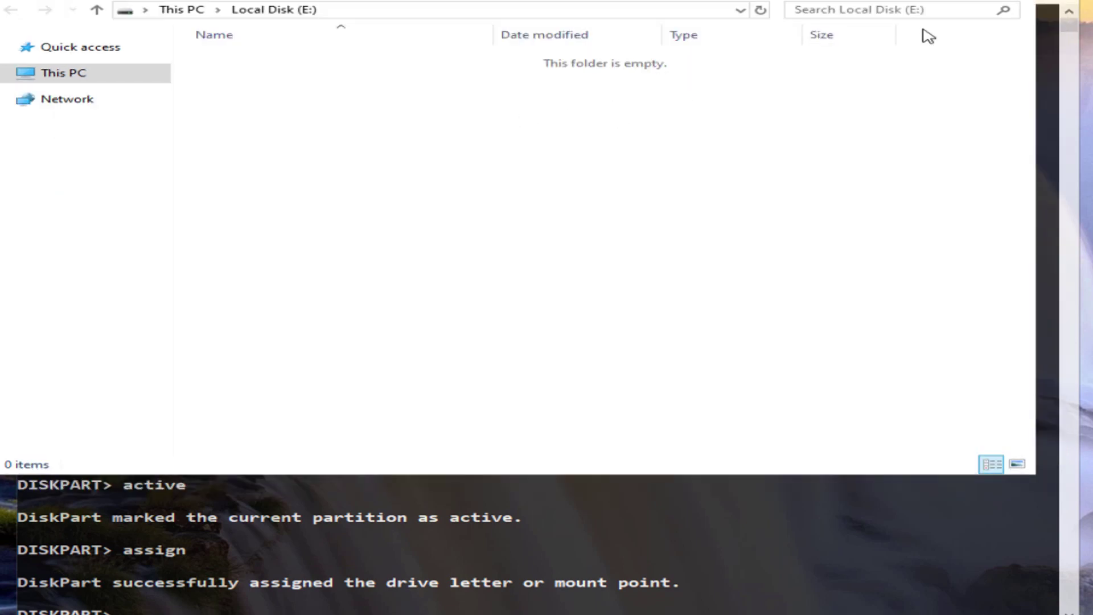
key(alt+F4)
key(alt+F4)
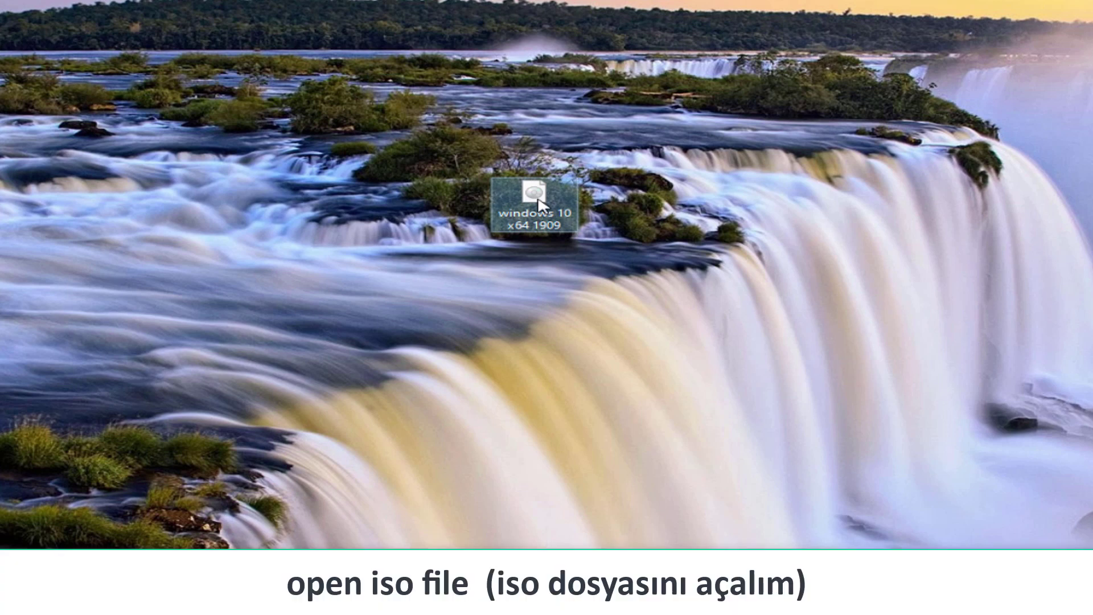
- Mount the windows 10 x64 1909 ISO from the desktop and copy all of its files and folders
right_click(539, 205)
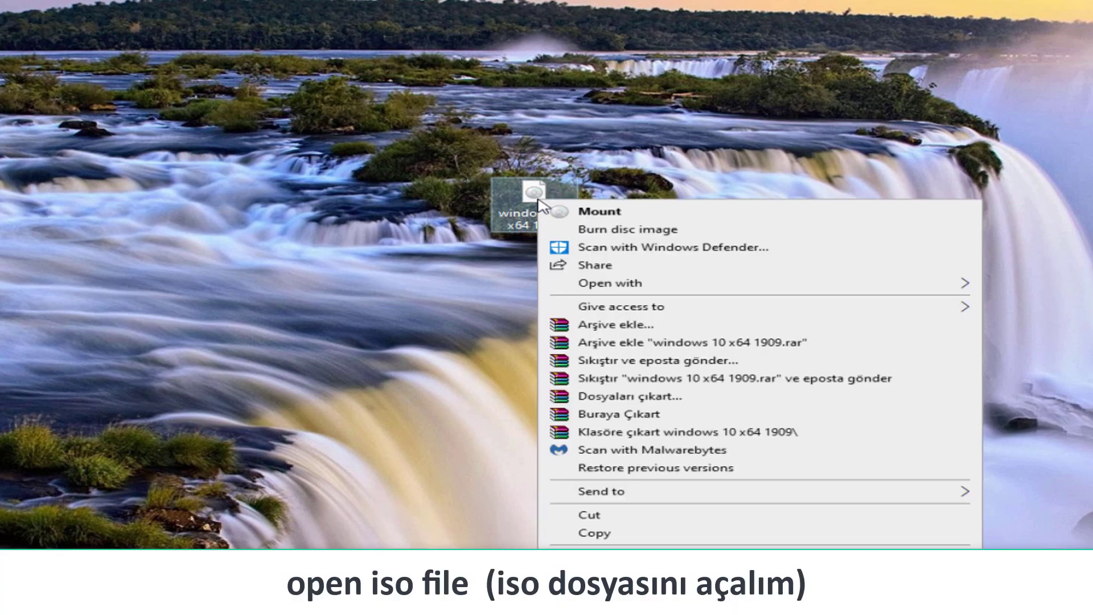
click(579, 214)
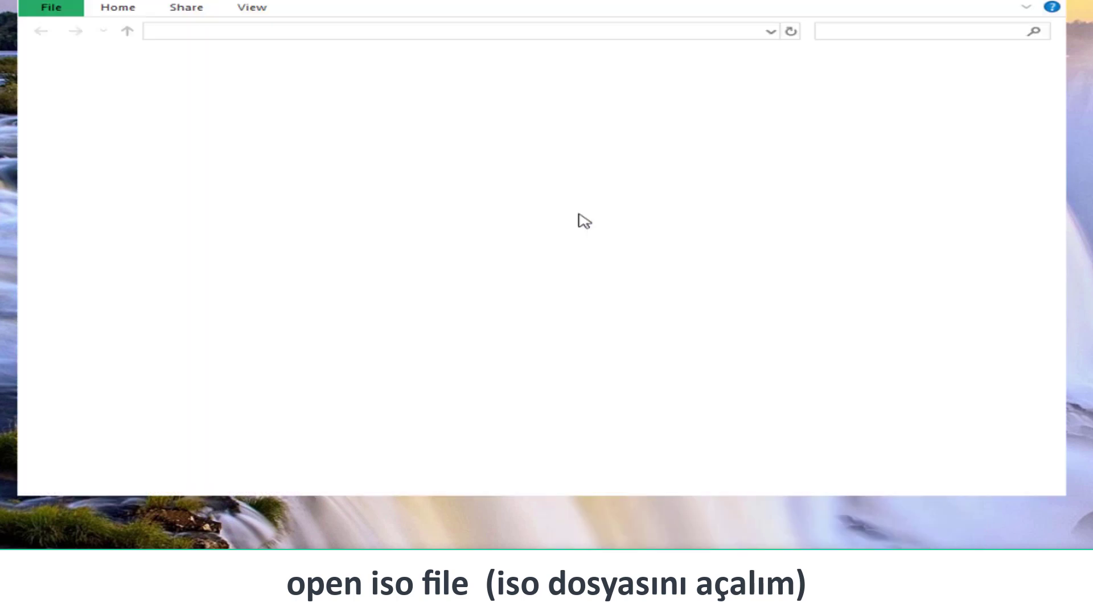
drag(736, 160, 239, 55)
drag(272, 125, 272, 125)
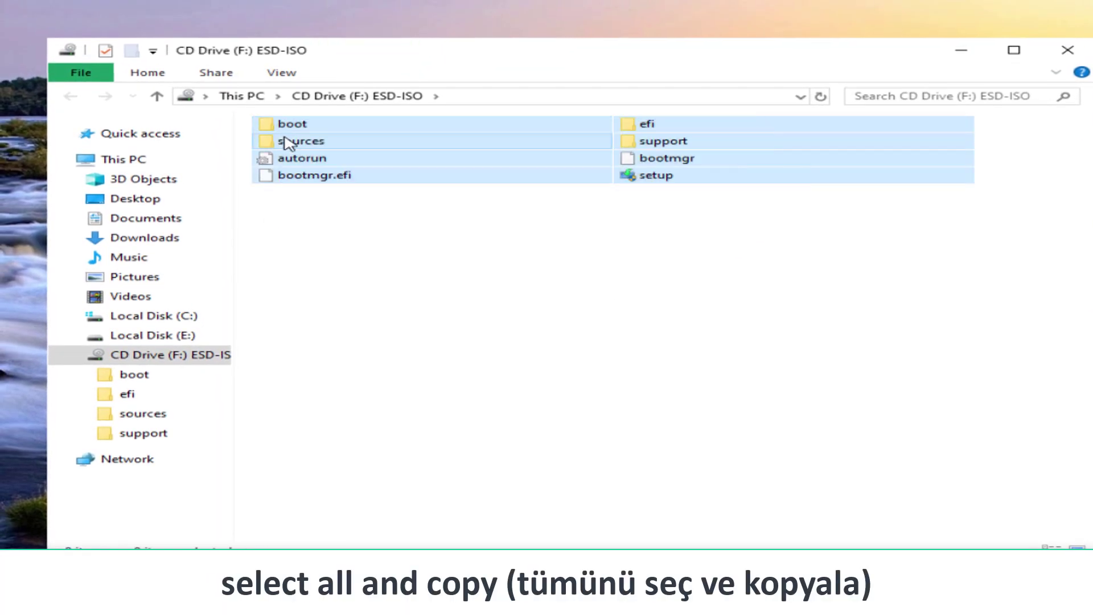
right_click(283, 137)
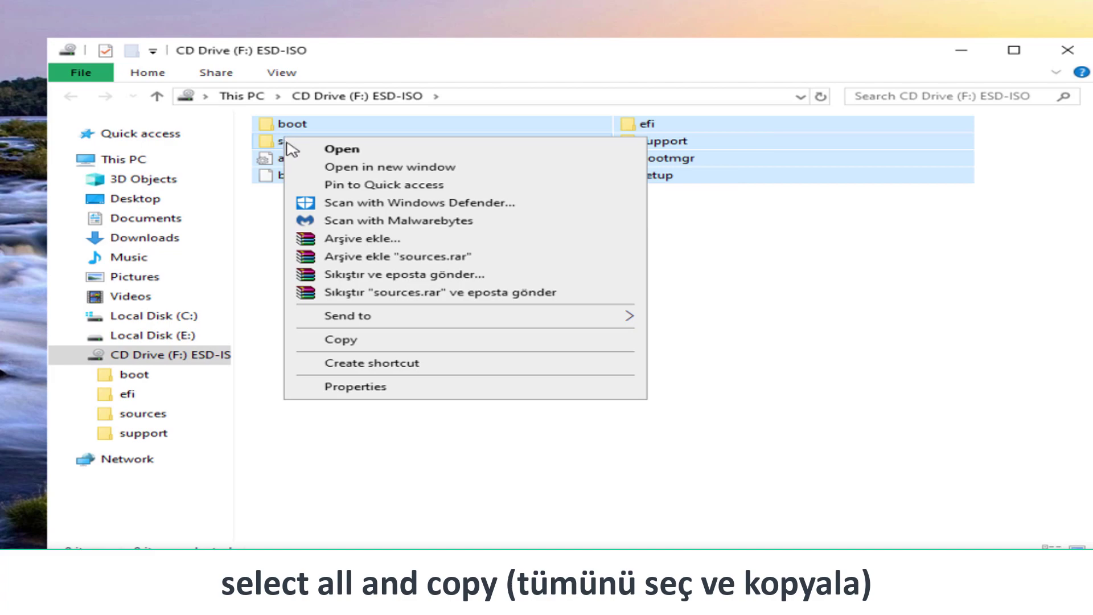
click(359, 342)
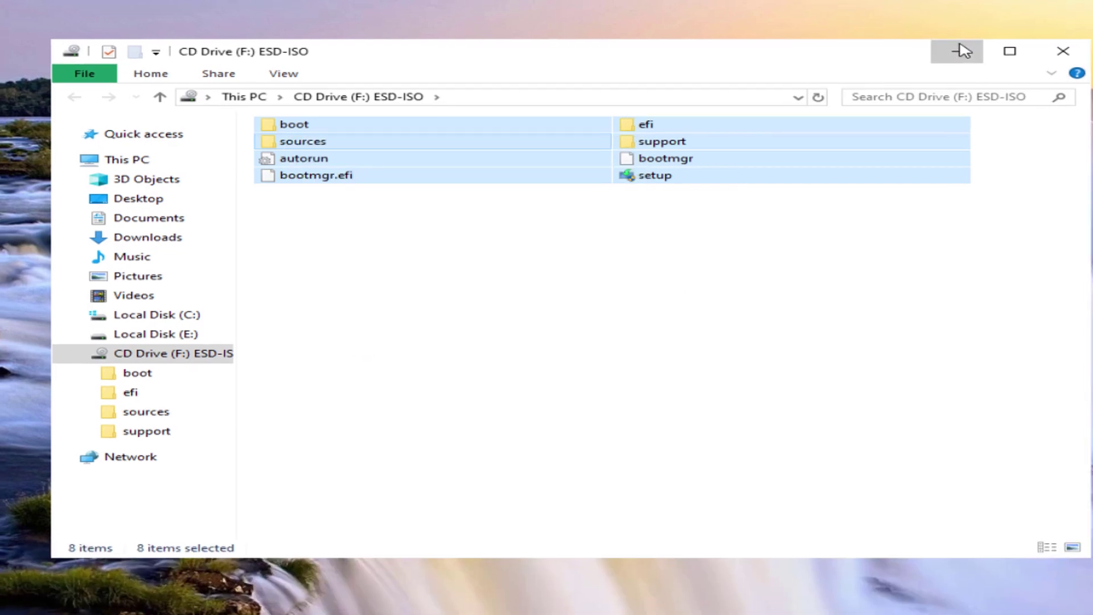
- Minimize the ISO window, open Local Disk (E:) from This PC and paste the copied Windows setup files into it
click(962, 50)
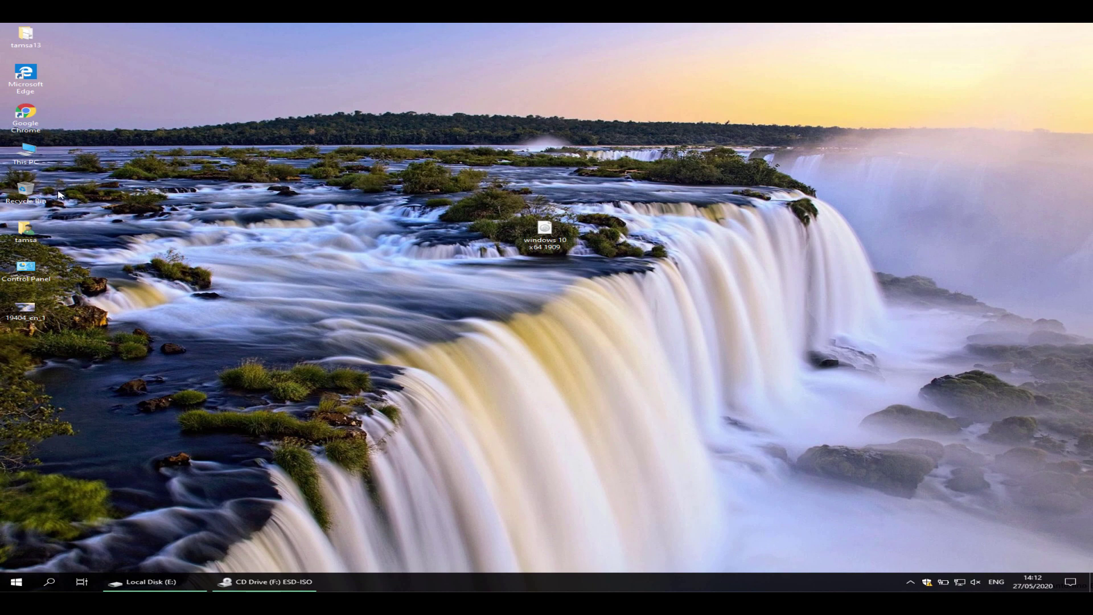
double_click(28, 154)
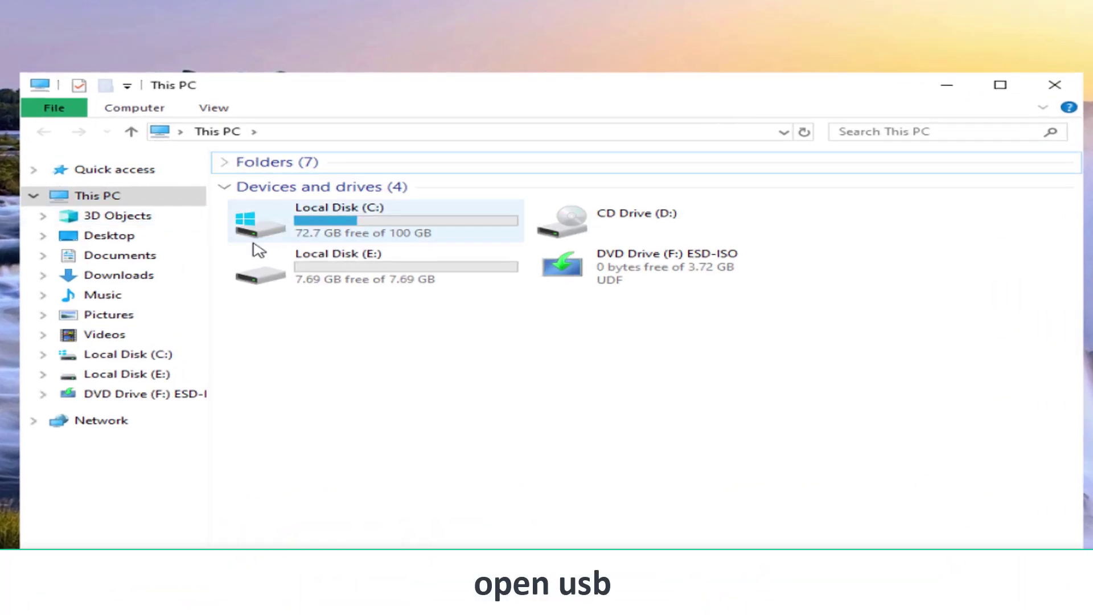
double_click(336, 279)
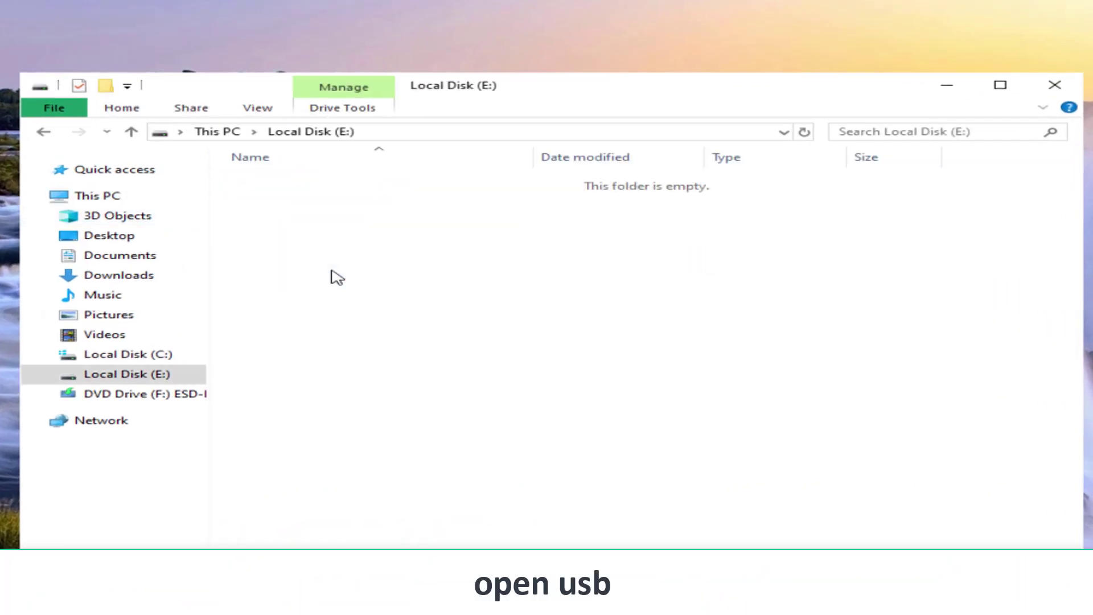
right_click(318, 236)
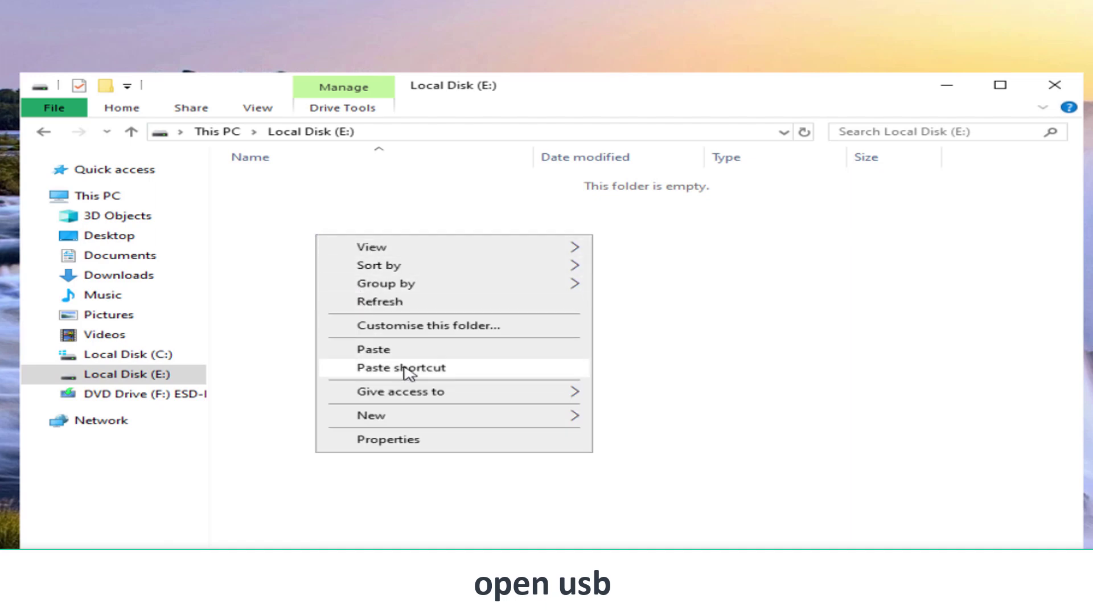
click(382, 353)
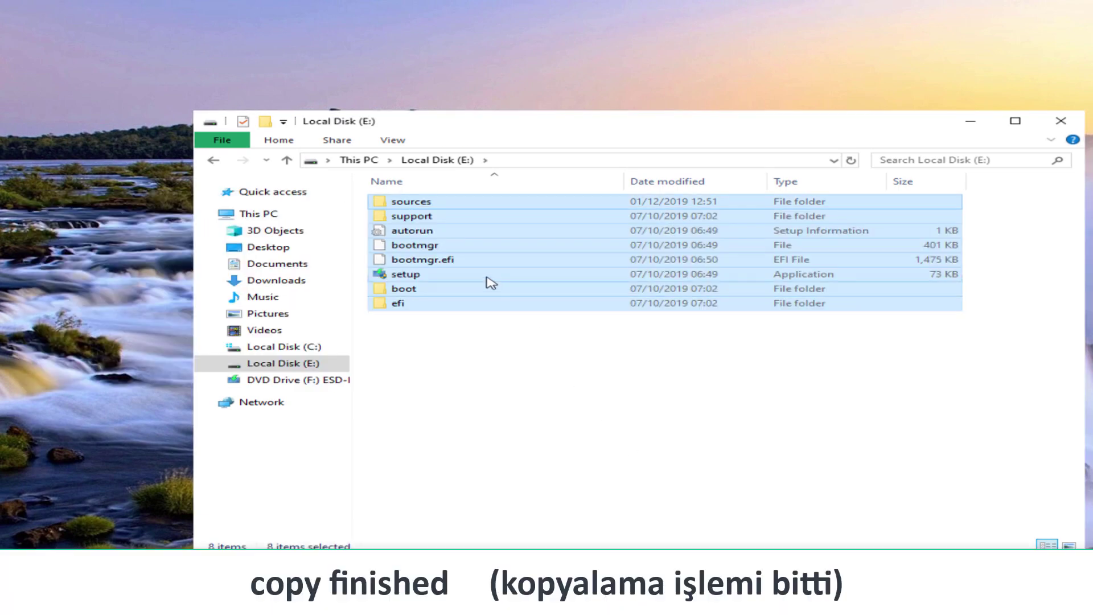
- Close the Local Disk (E:) window and move EFI USB Device (SanDisk Cruzer Blade) to first place in the firmware's EFI boot order
click(1060, 121)
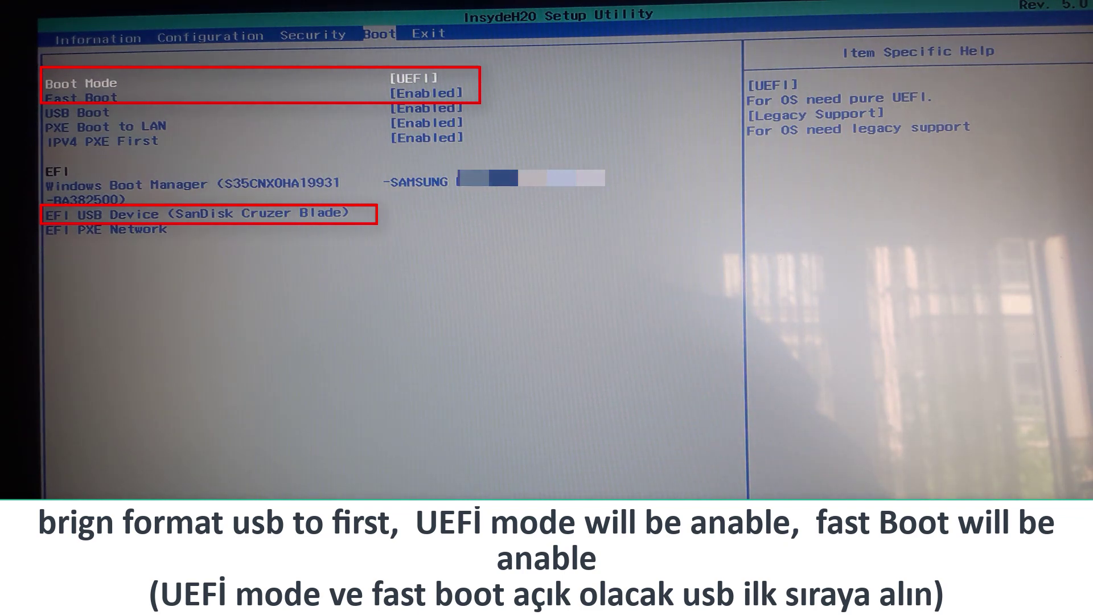
key(Down)
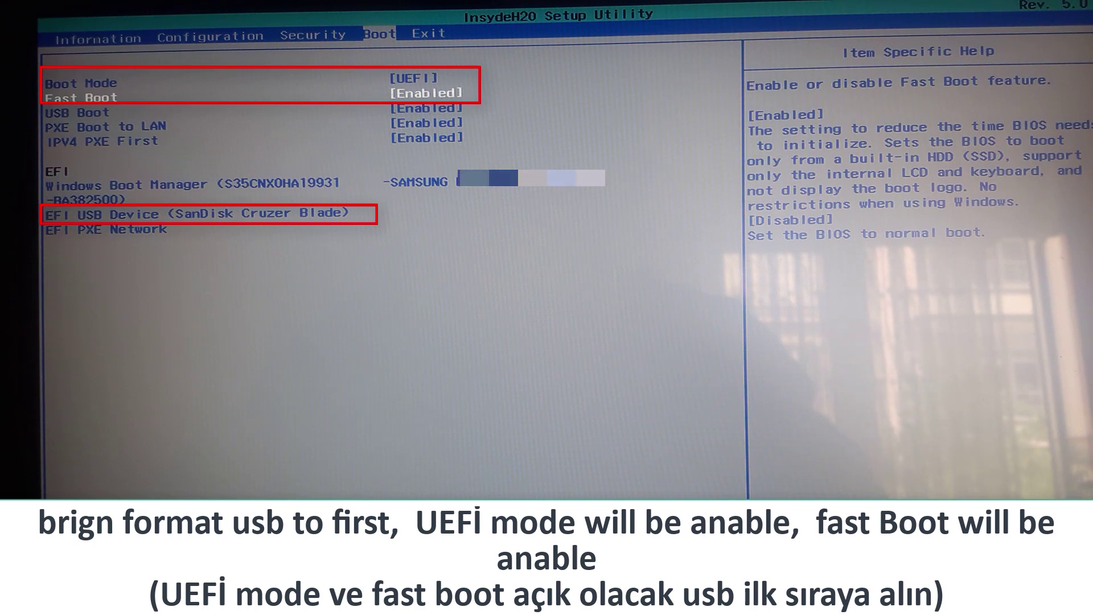
key(Down)
key(Down)
key(Down)
key(Down)
key(Down)
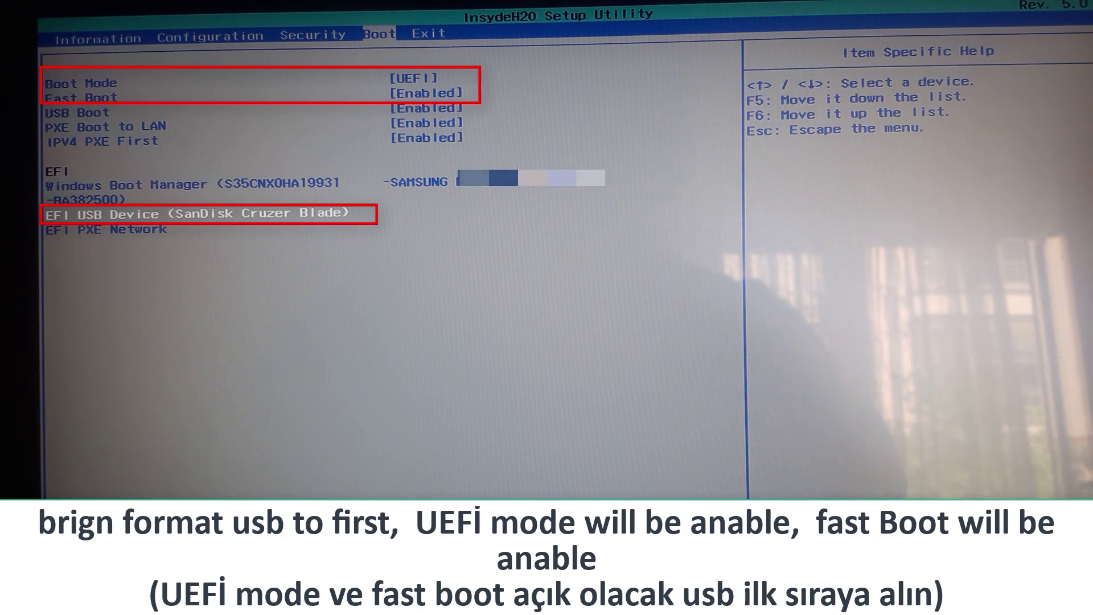
key(F6)
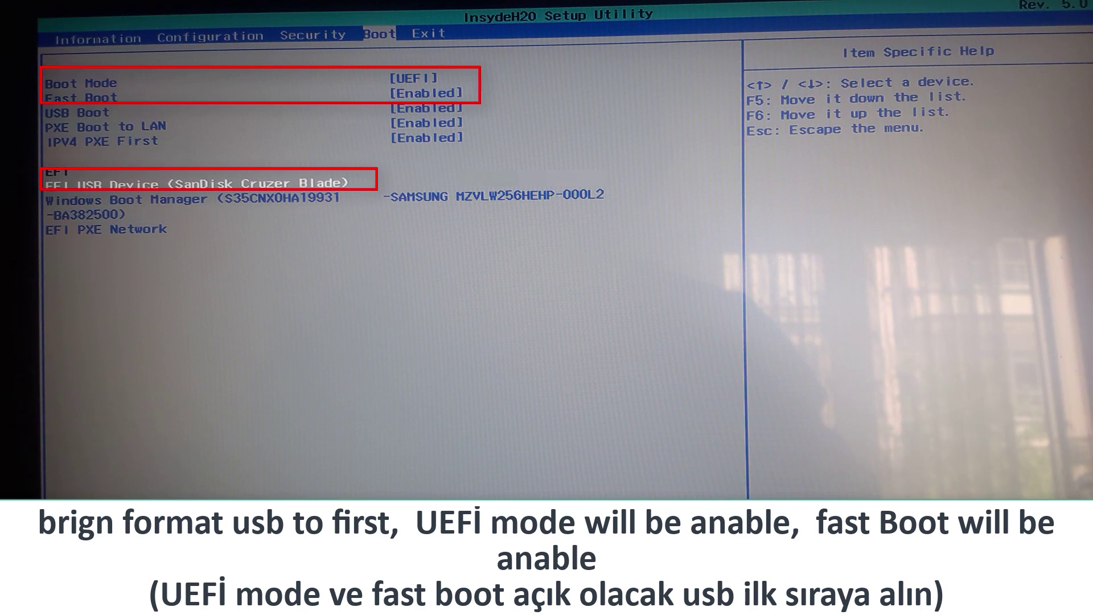
key(Right)
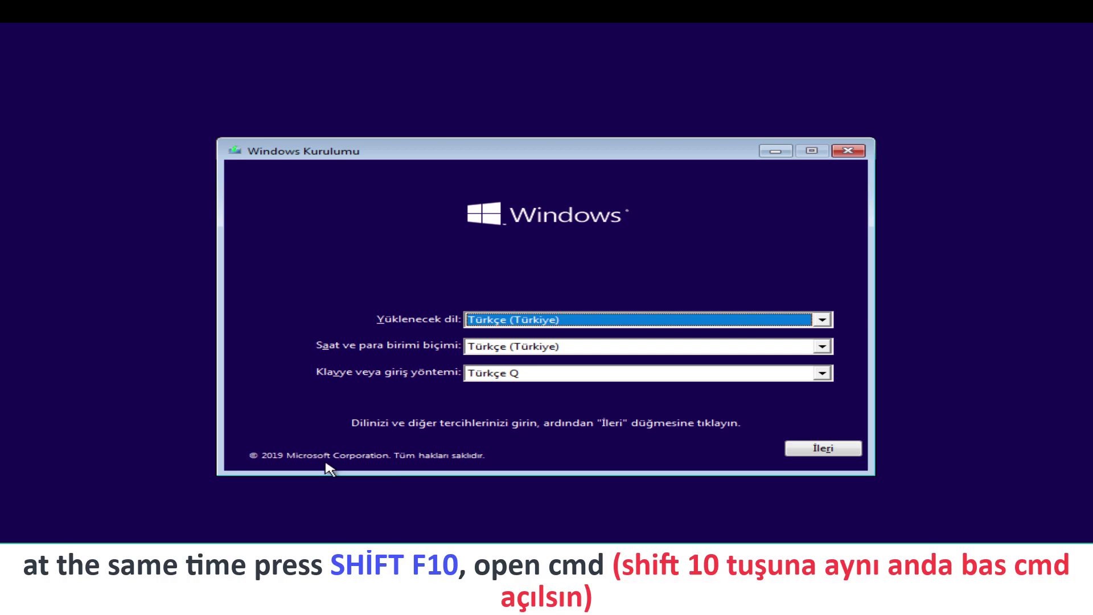
- Continue past the language page of Windows Setup with the Turkish settings and start DiskPart in a command prompt
click(806, 448)
key(shift+F10)
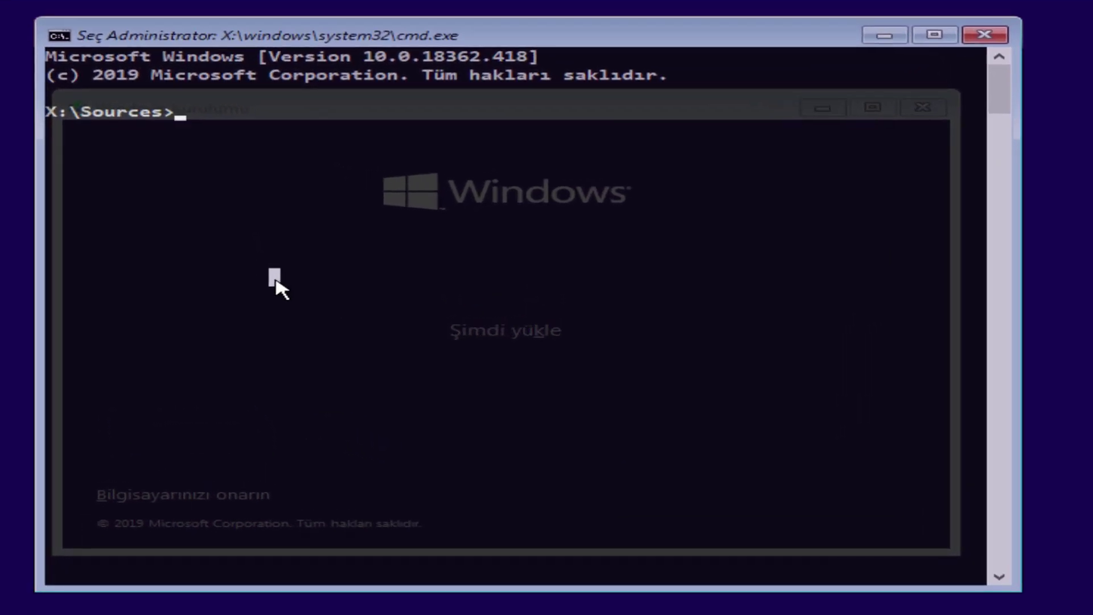
text(diskpart)
key(Return)
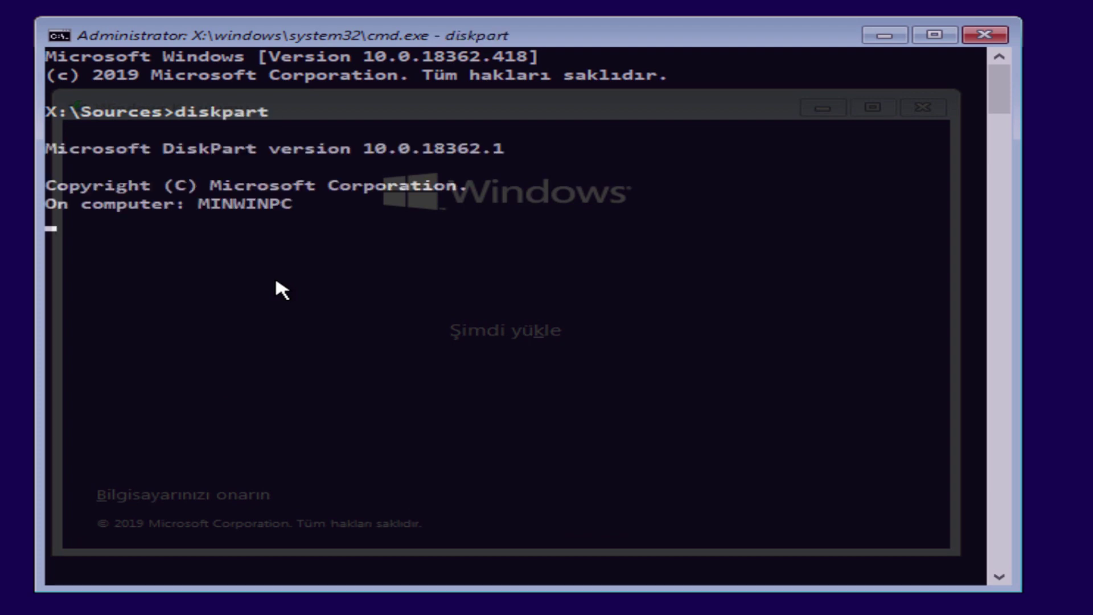
- List the disks in DiskPart and select disk 0
click(262, 354)
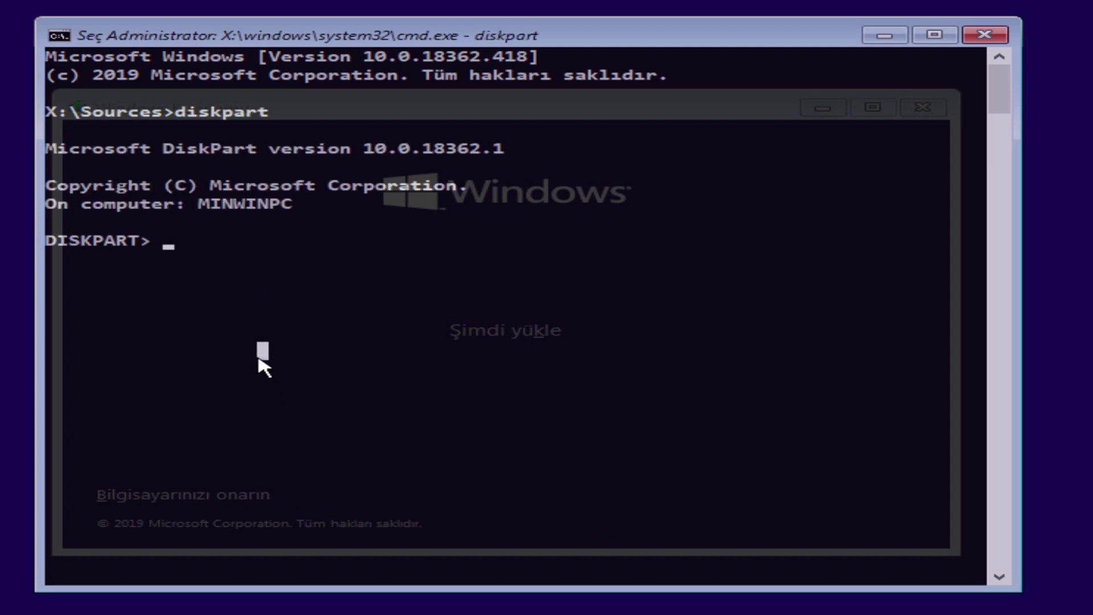
text(list)
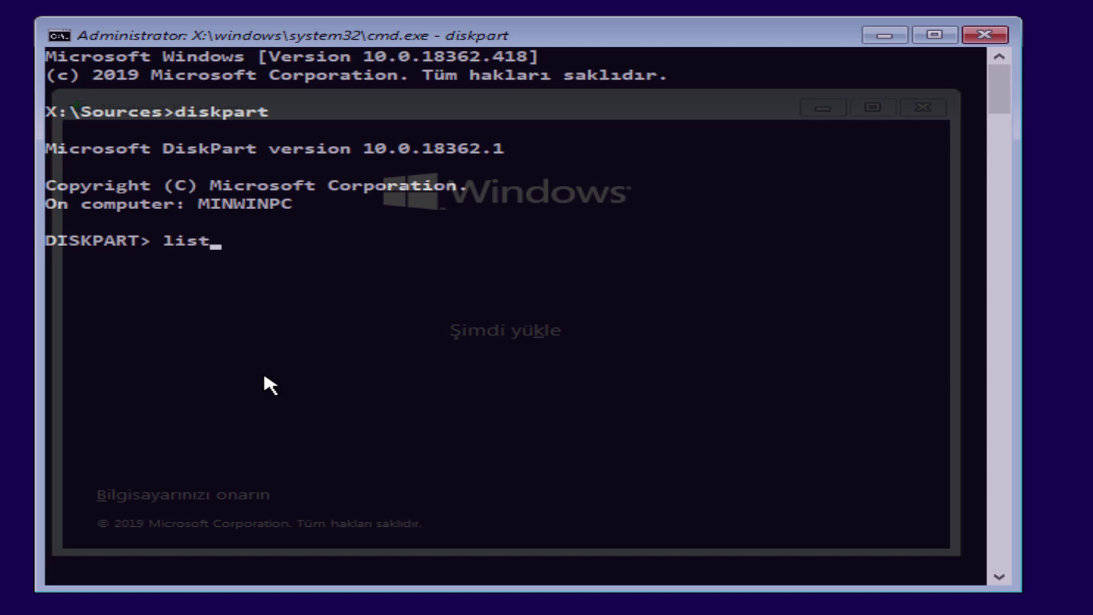
text( disk)
key(Return)
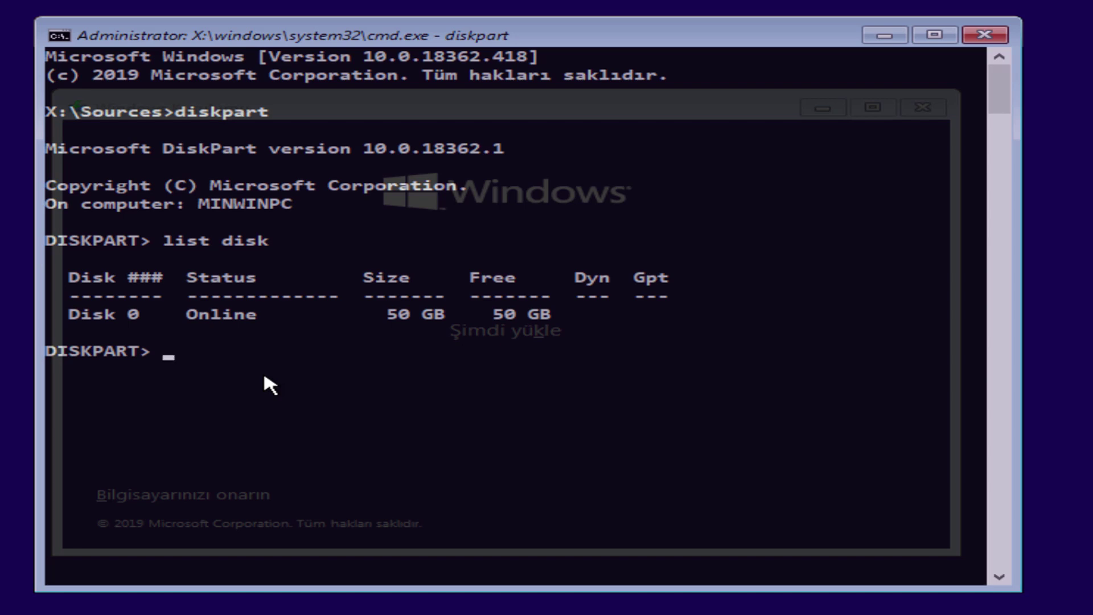
text(sel)
text(disk 0)
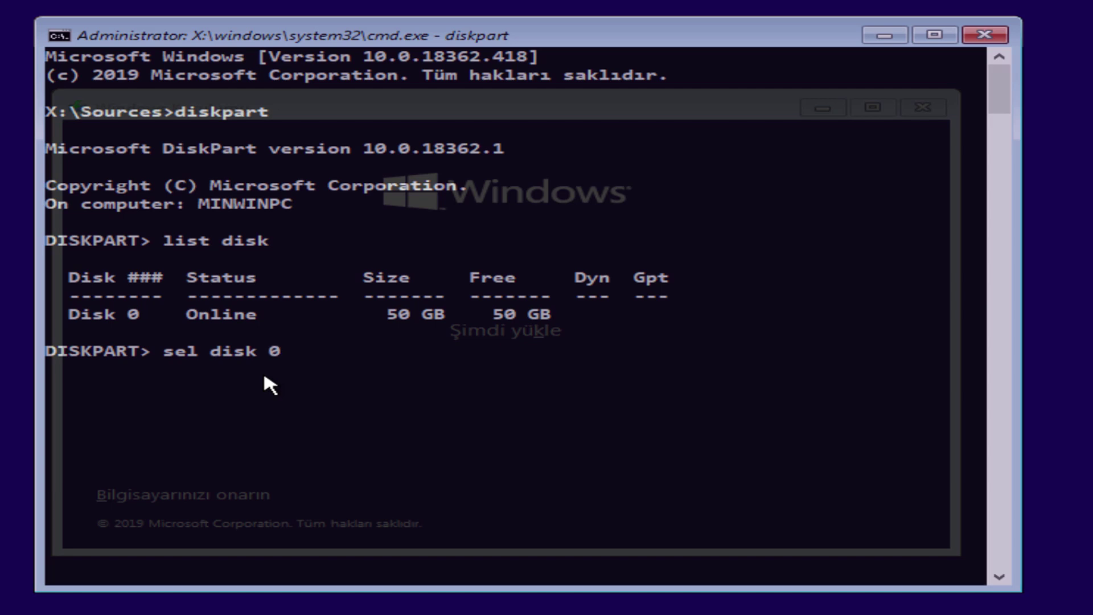
drag(150, 317, 120, 317)
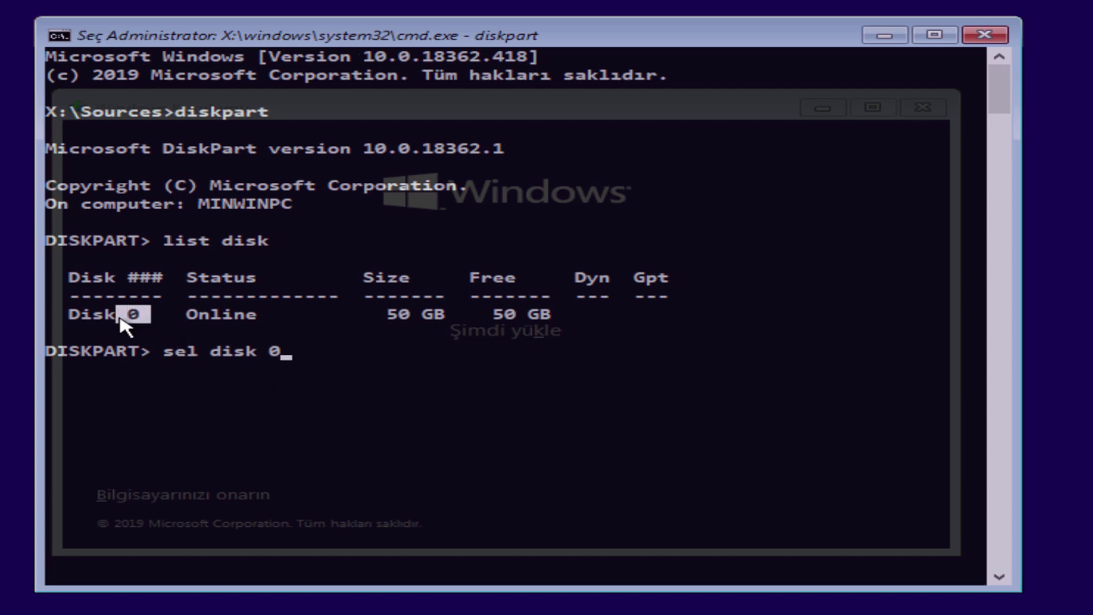
right_click(293, 360)
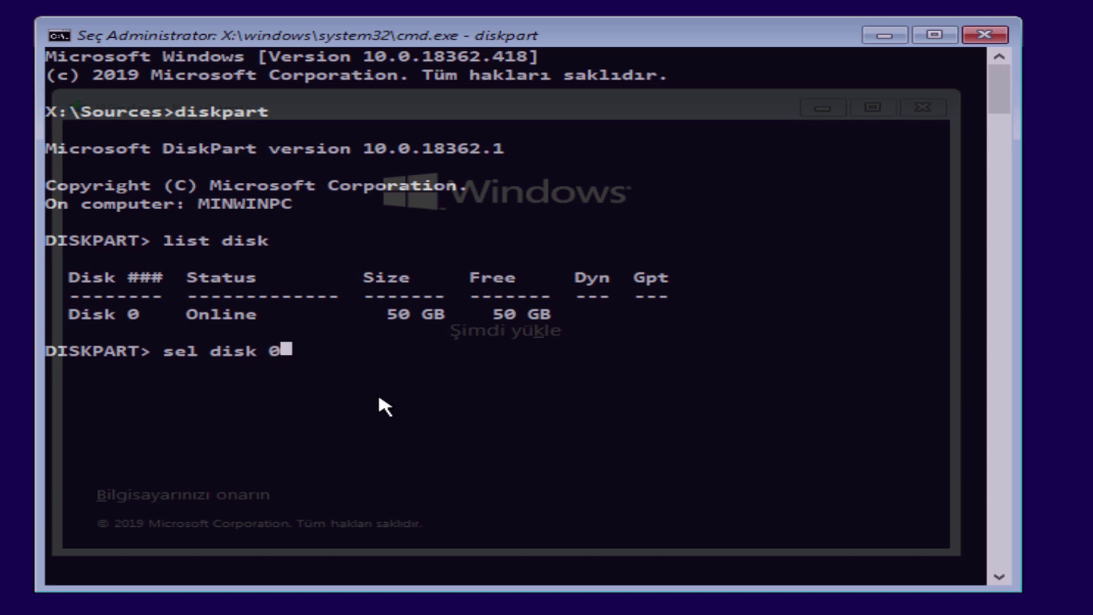
key(Escape)
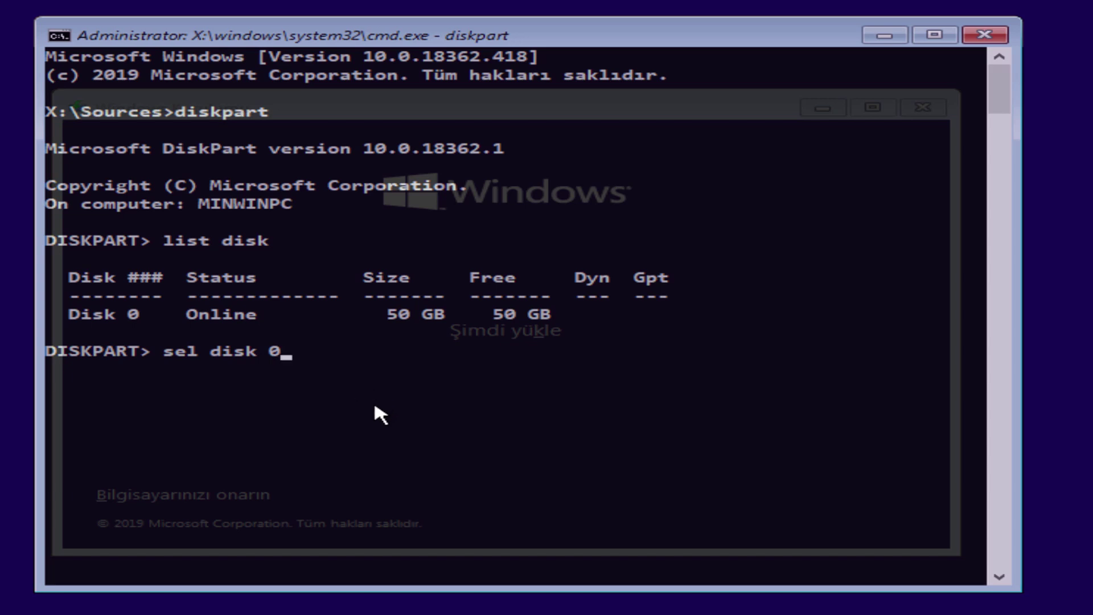
click(375, 407)
right_click(375, 406)
key(Return)
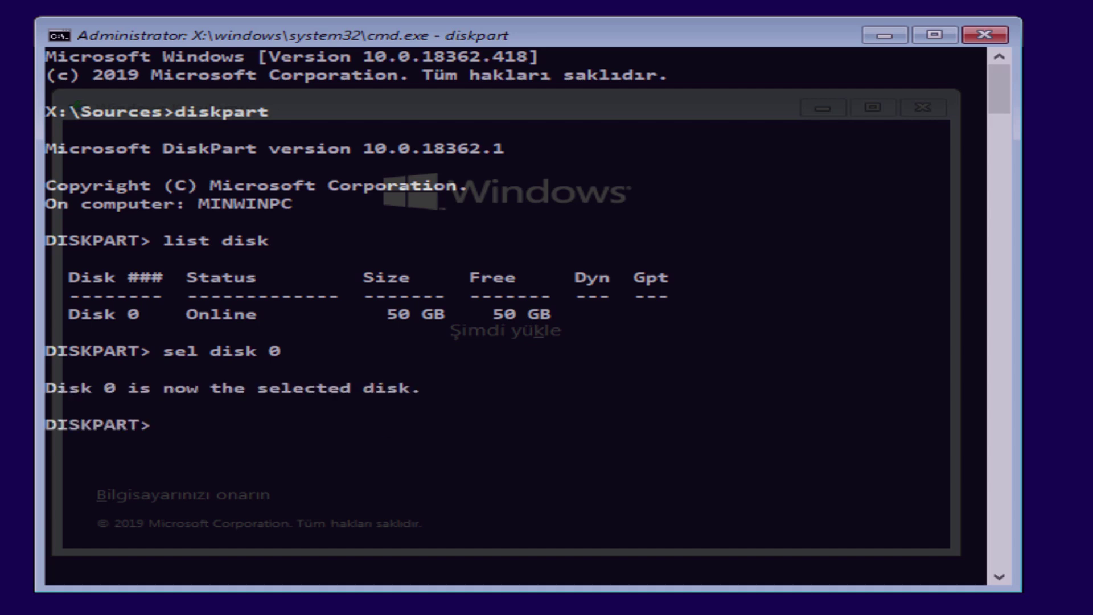
- Erase everything on the selected disk with DiskPart's clean command
click(307, 450)
text(clean)
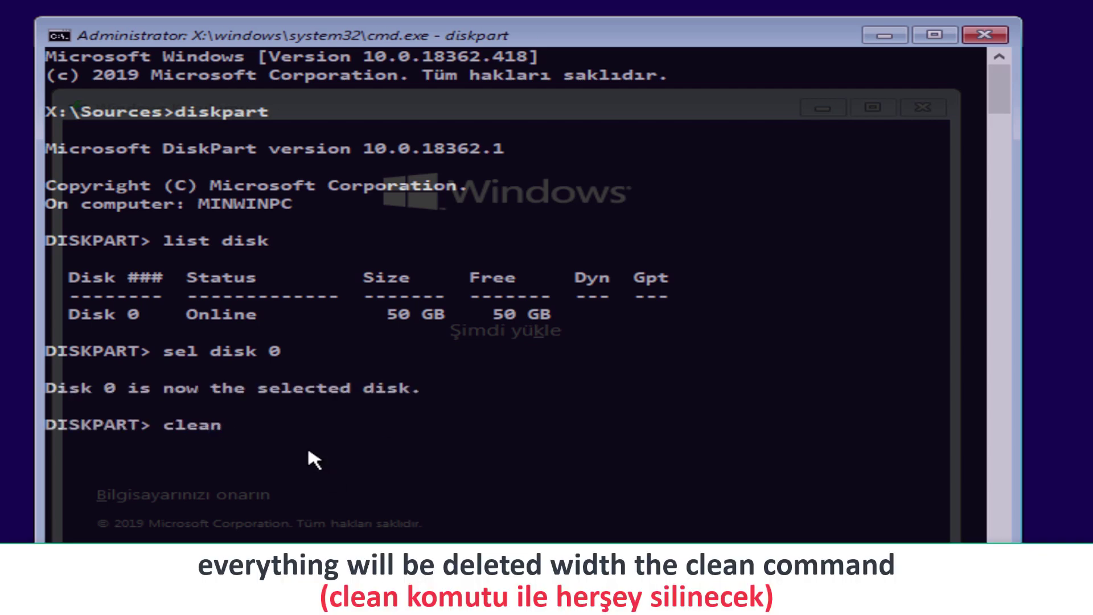
key(Return)
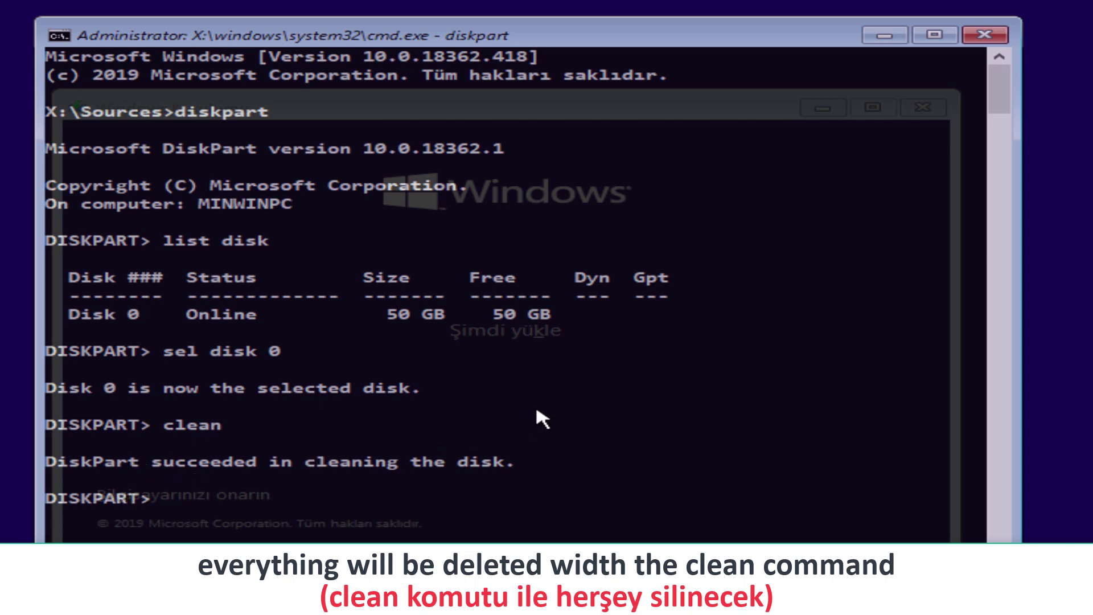
- Convert the cleaned disk 0 to GPT and exit DiskPart
text(convert)
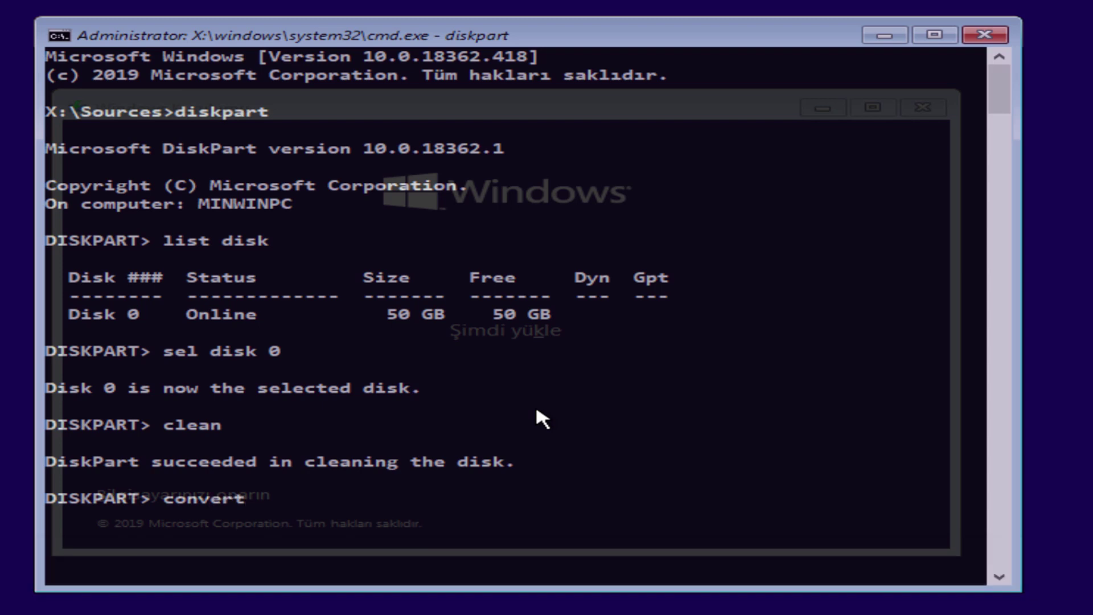
text( gpt)
key(Return)
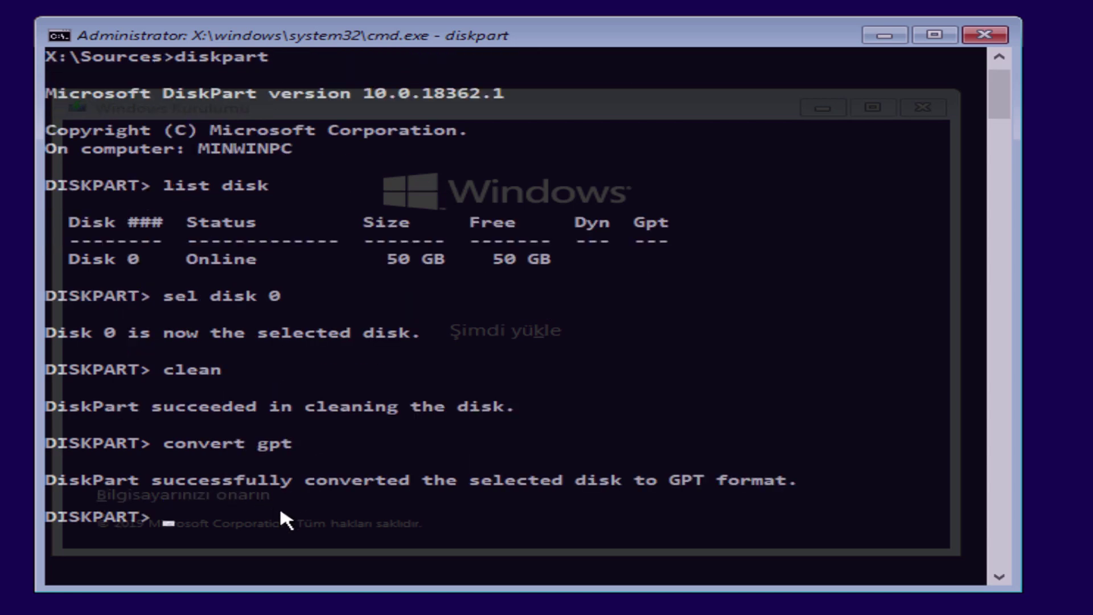
text(exit)
key(Return)
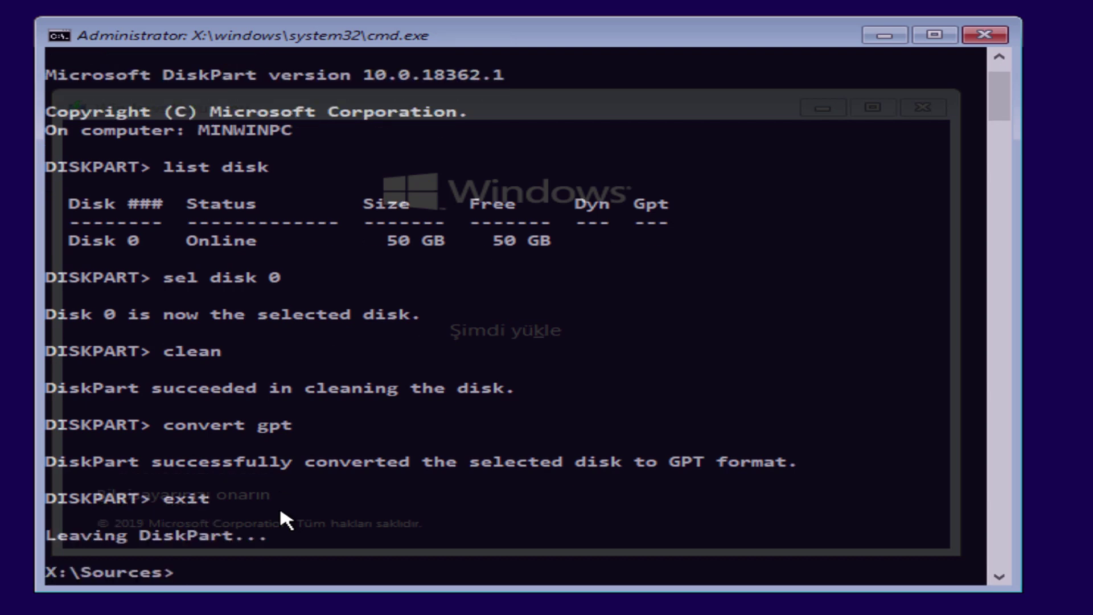
- Start DiskPart again, list the disks to check disk 0's GPT mark, and close the command prompt
scroll(284, 519, down, 2)
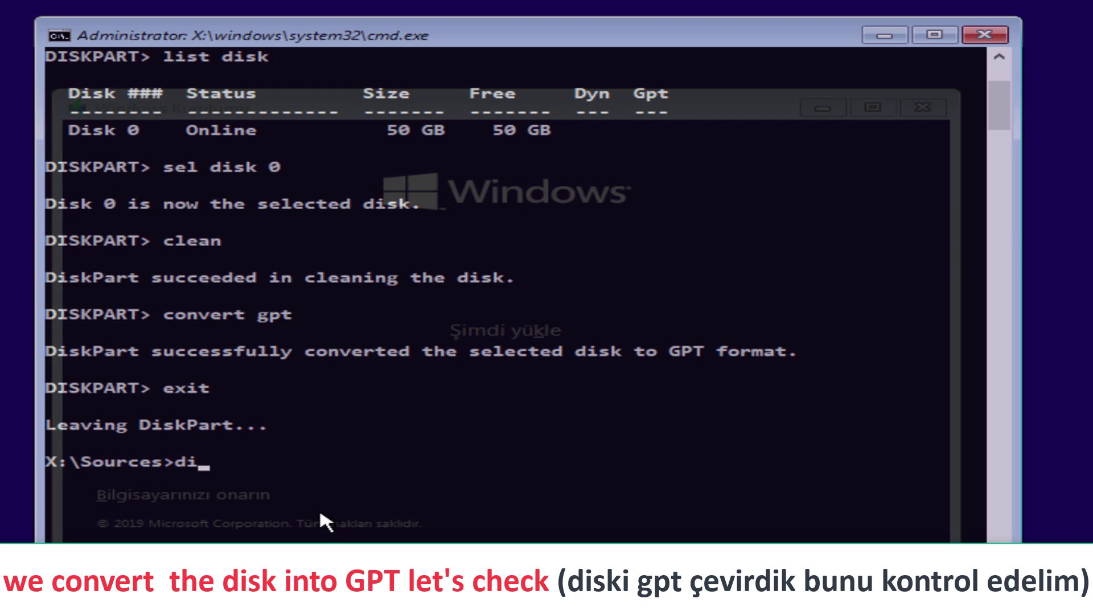
text(skpart)
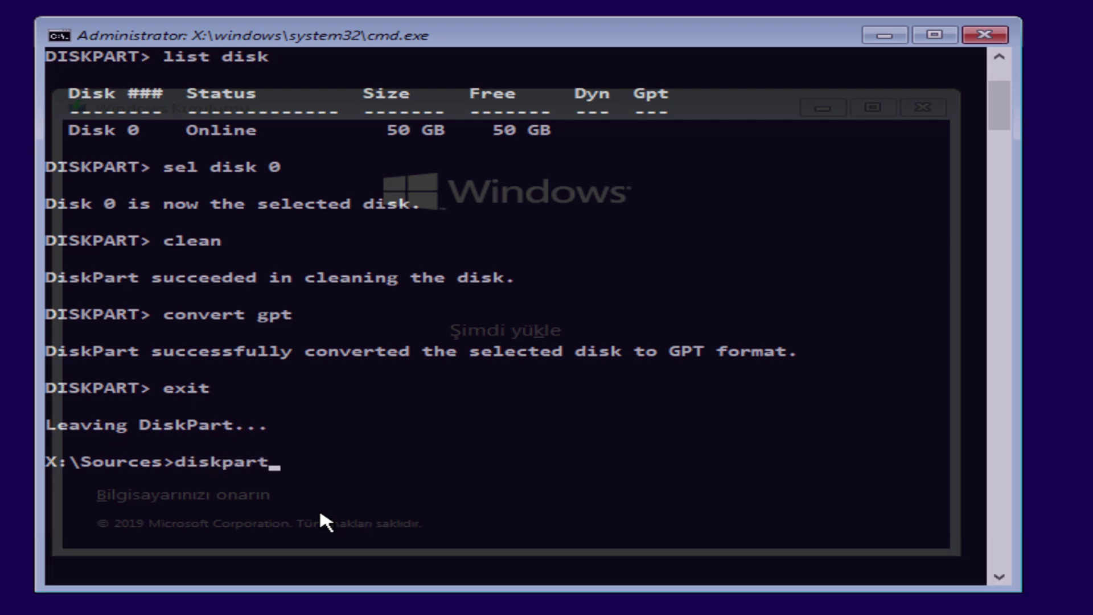
key(Return)
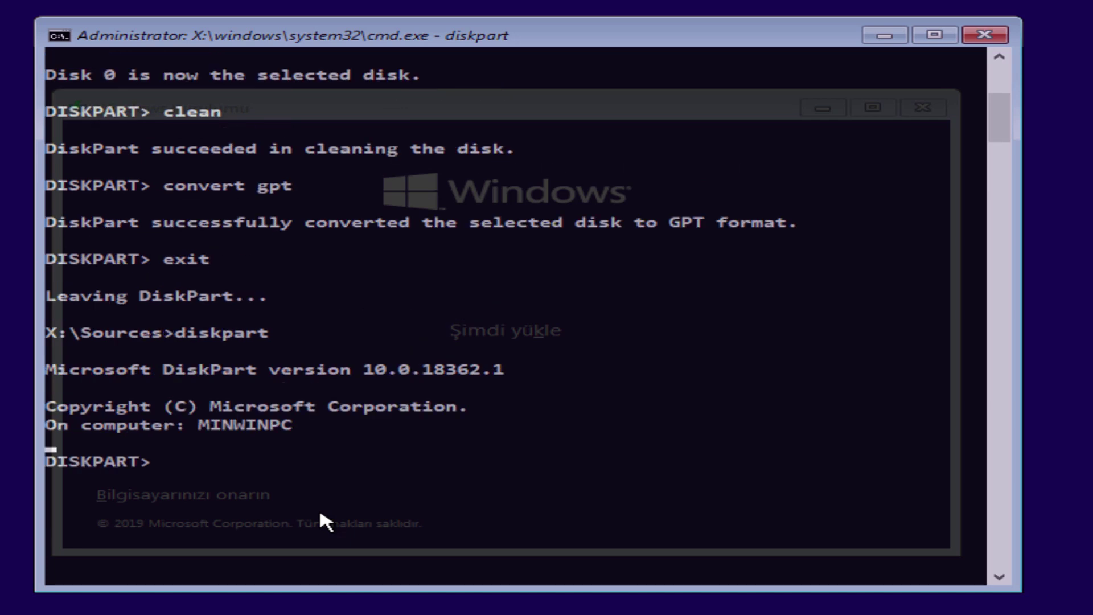
text(list disk)
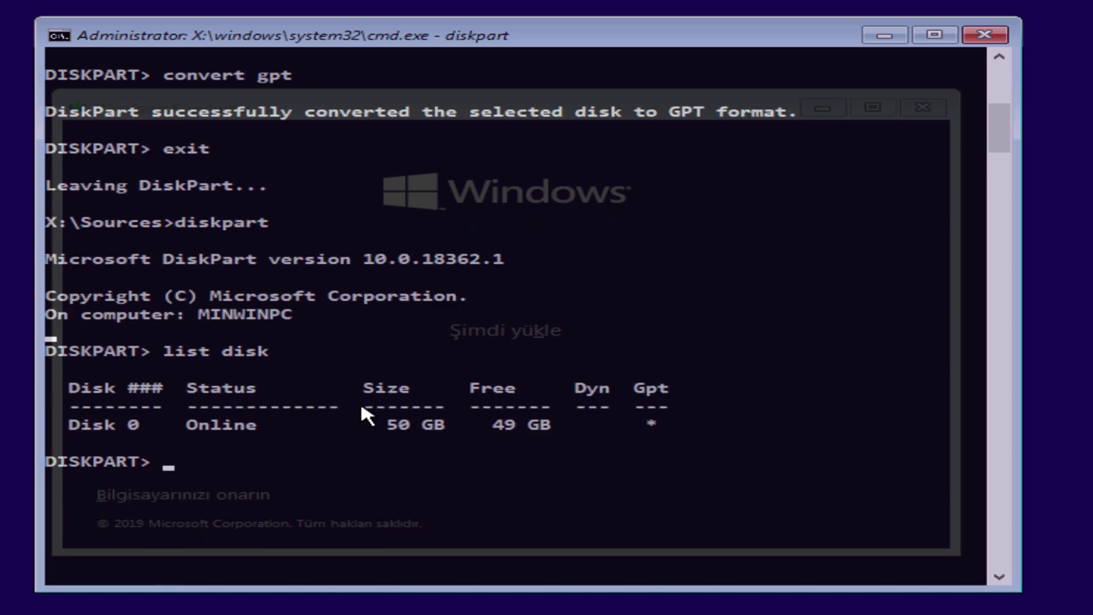
click(652, 370)
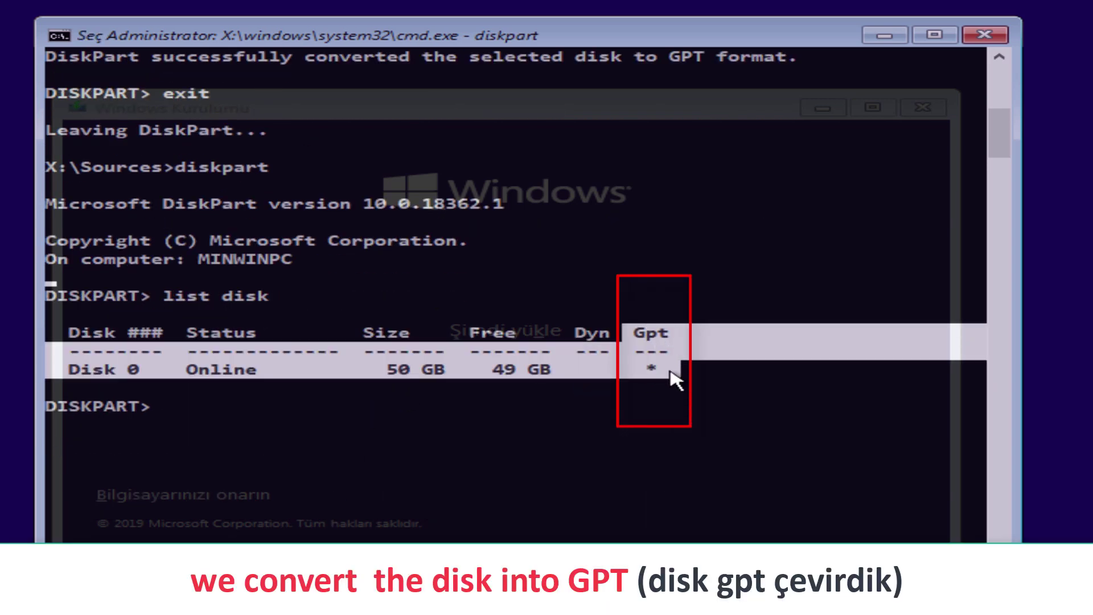
click(663, 406)
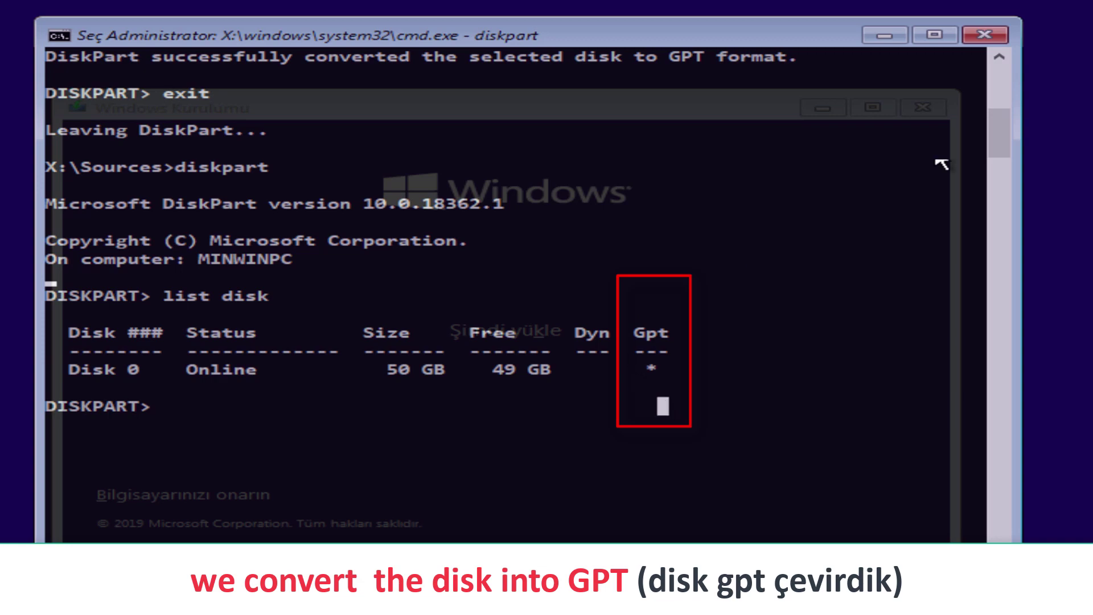
click(984, 36)
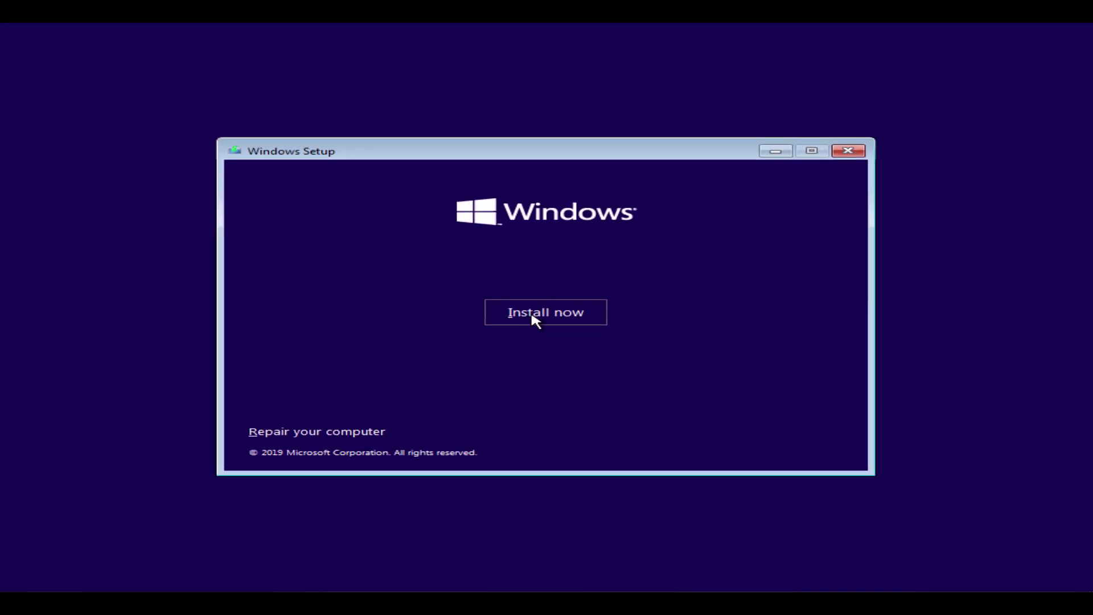
- Start the Windows installation without a product key and choose Windows 10 Home x64 as the edition
click(532, 314)
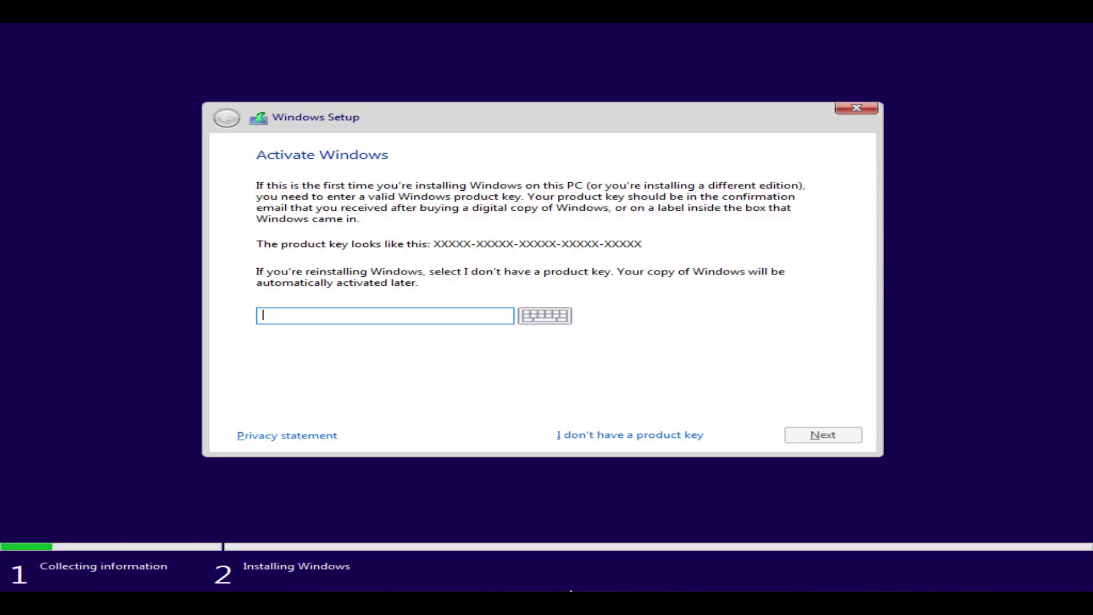
click(592, 437)
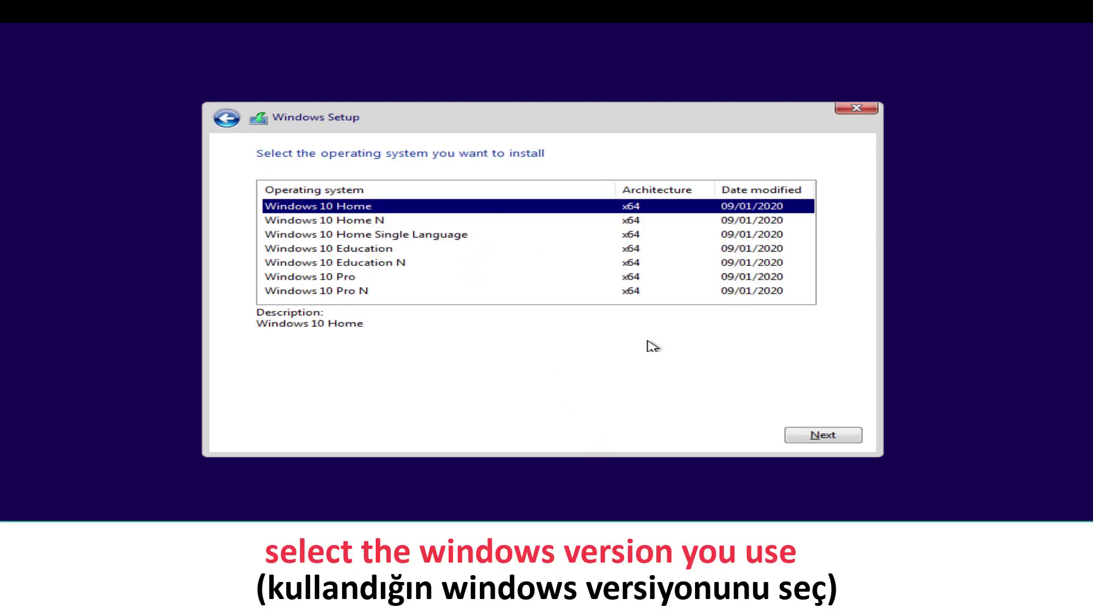
click(826, 434)
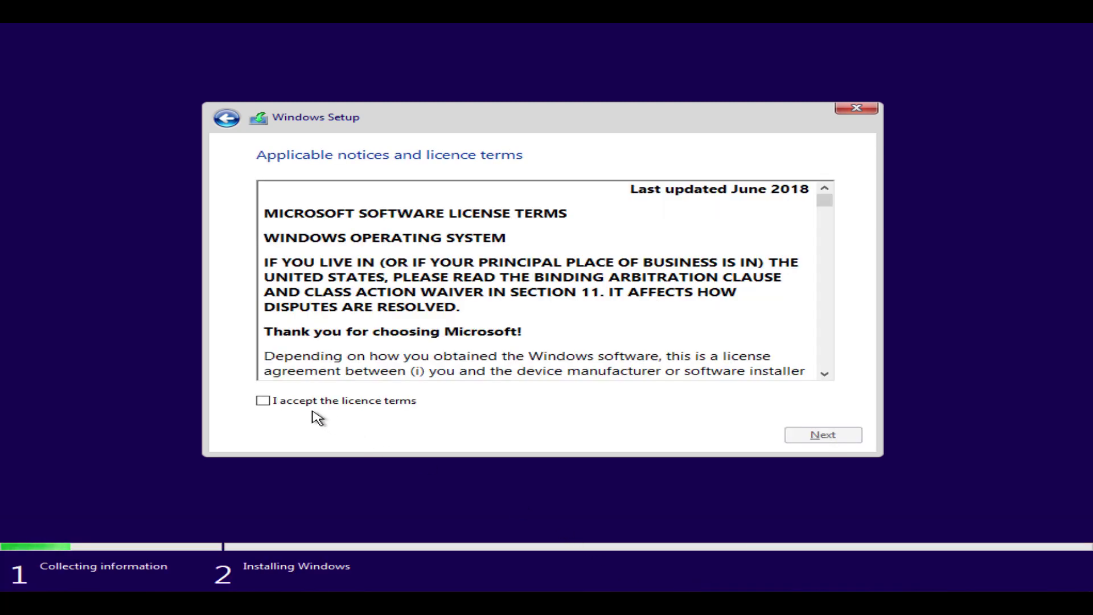
- Accept the licence terms and choose the Custom: Install Windows only (advanced) installation type
click(292, 403)
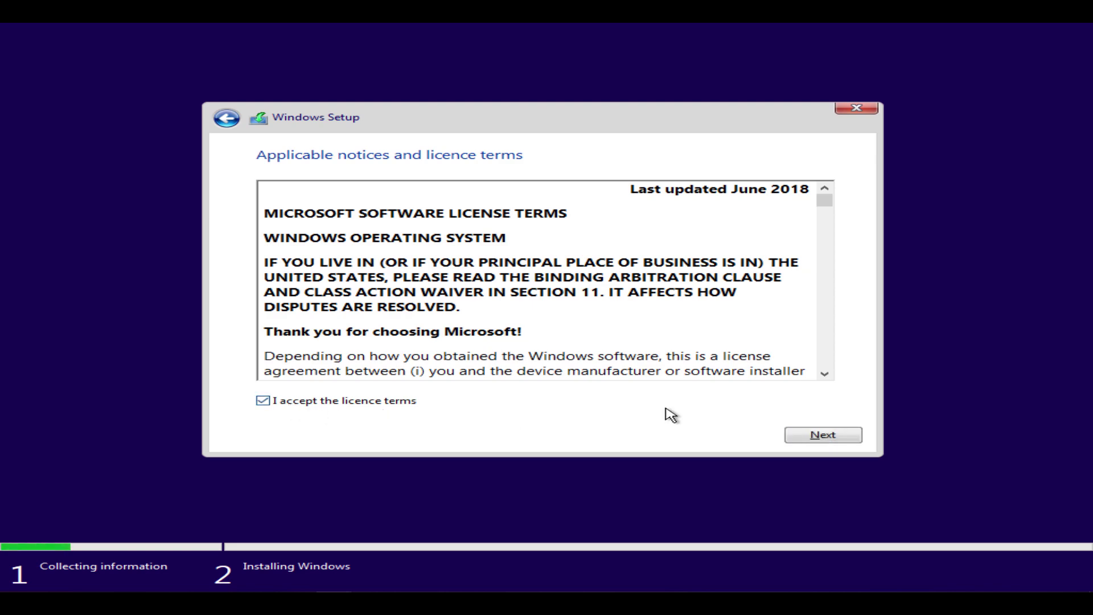
click(808, 437)
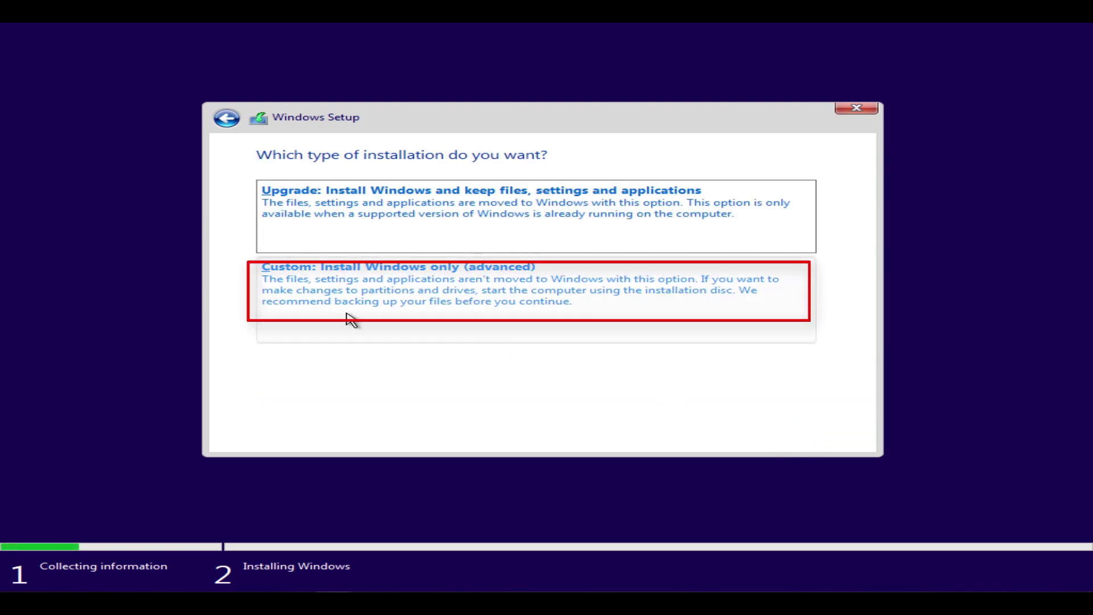
click(401, 299)
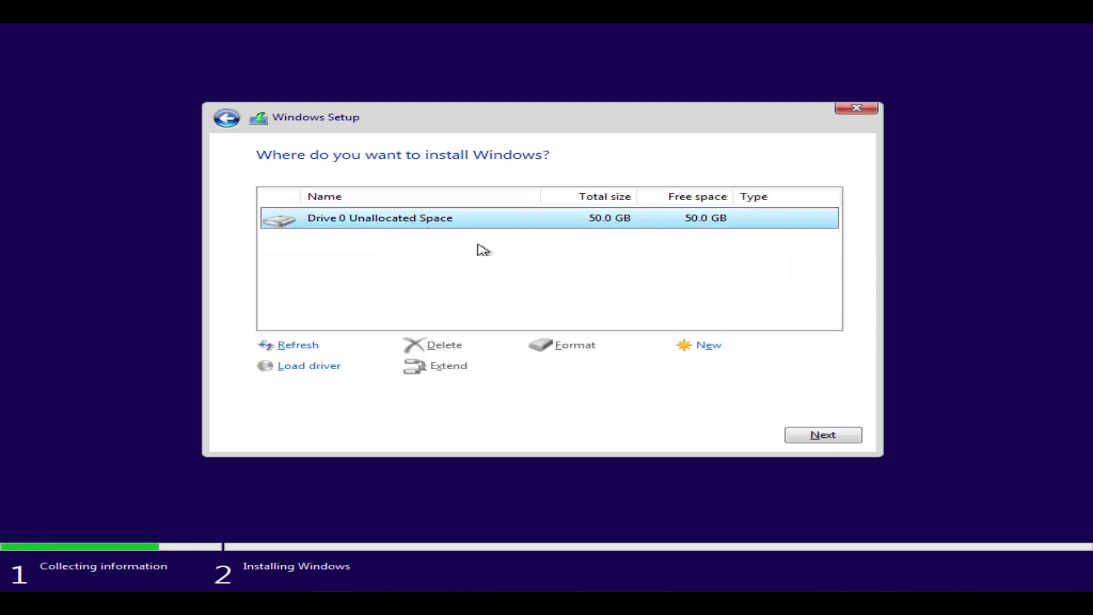
- Install Windows on Drive 0 Unallocated Space and restart the computer immediately when setup requires it
click(823, 439)
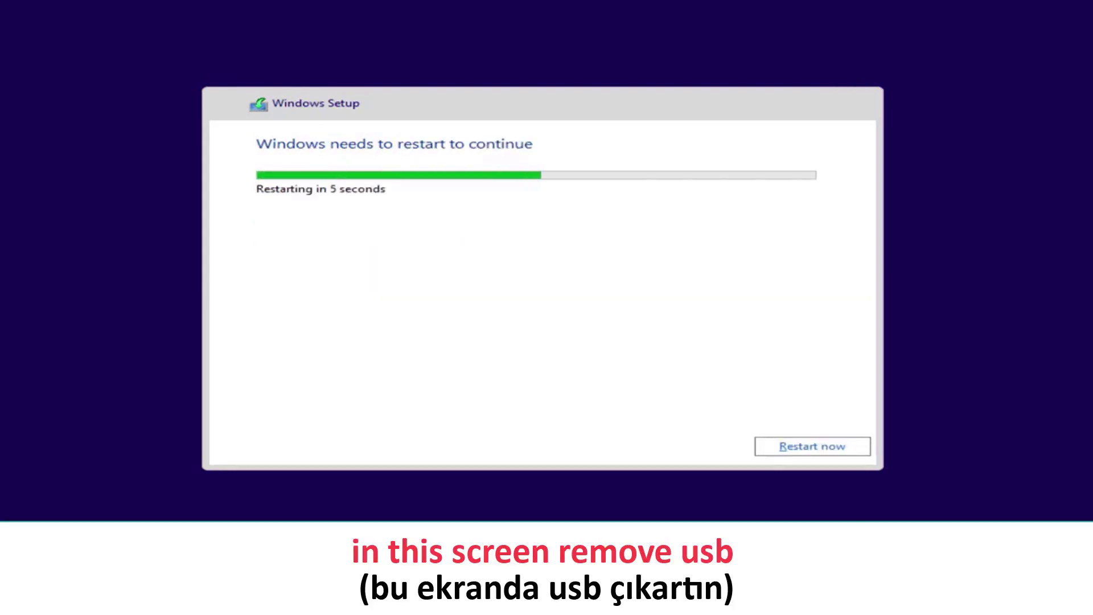
click(783, 447)
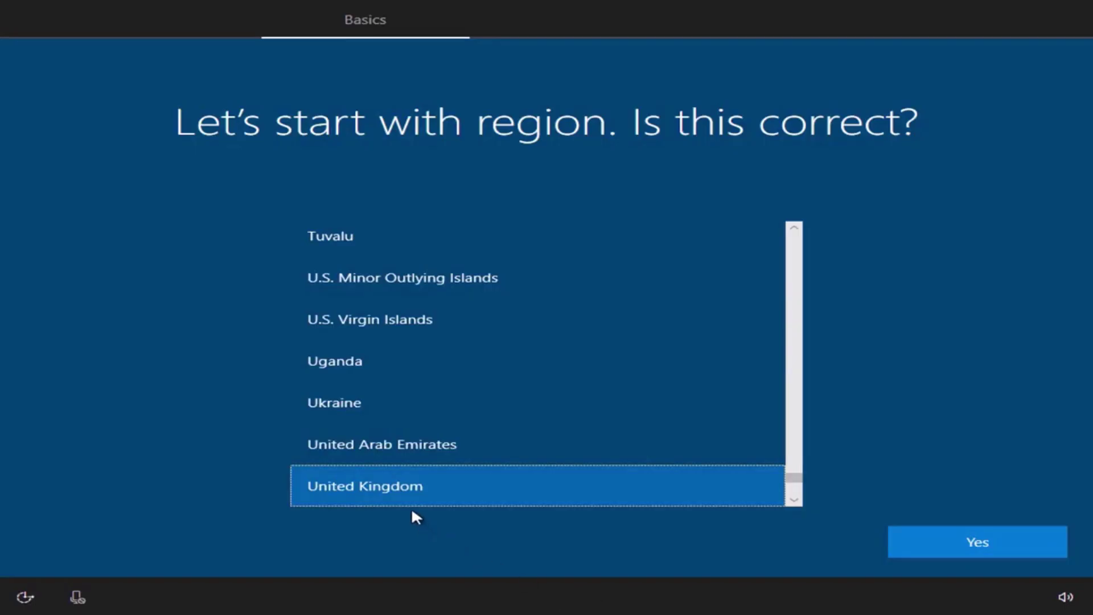
- Confirm United Kingdom as both region and keyboard layout, and skip adding a second keyboard layout
click(959, 546)
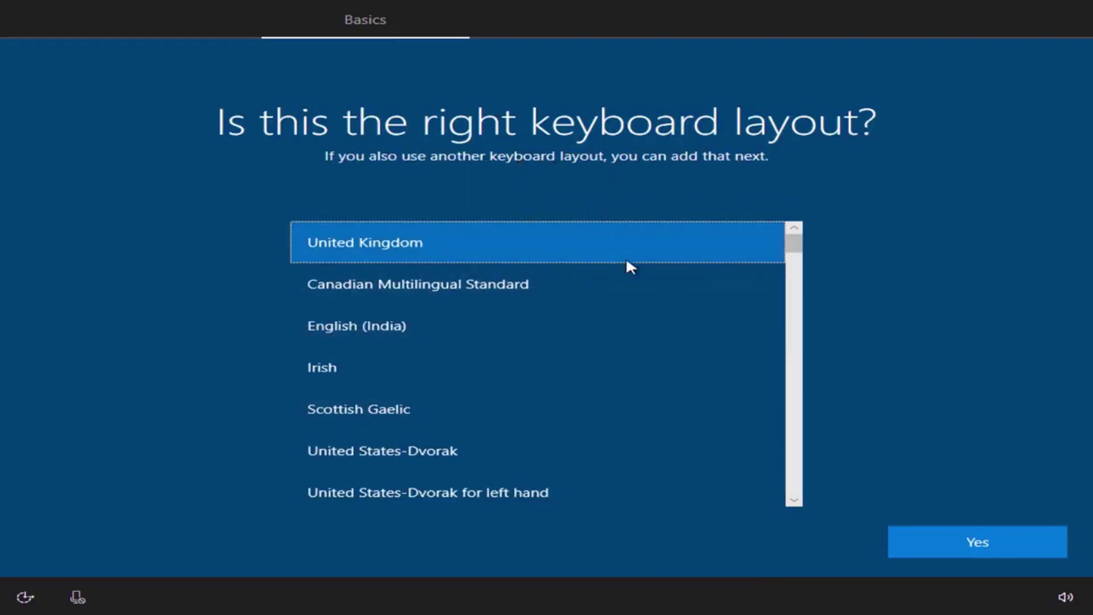
click(973, 548)
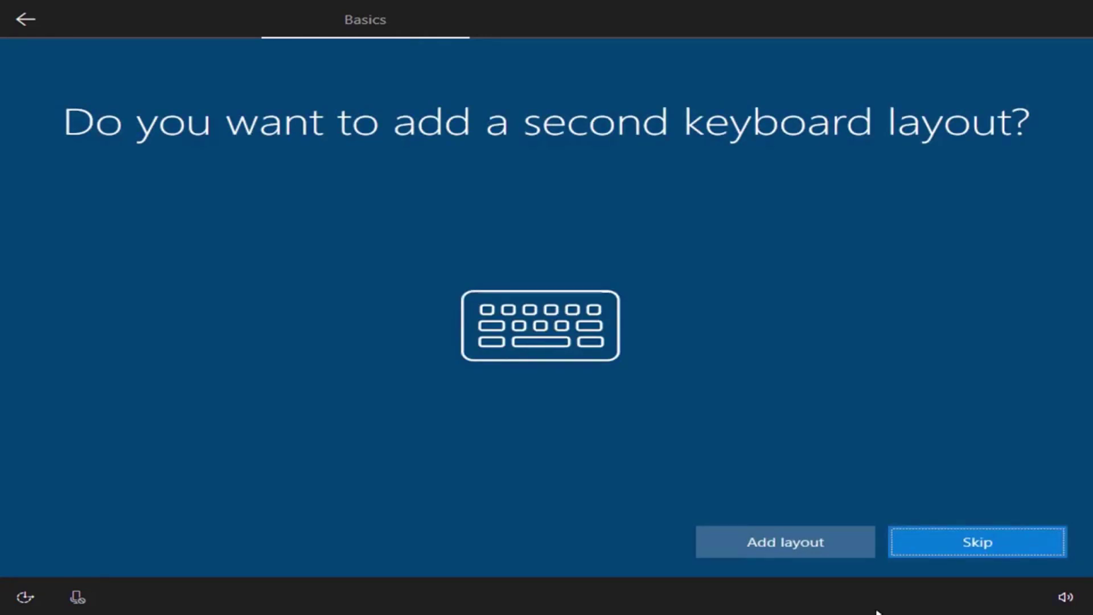
click(951, 542)
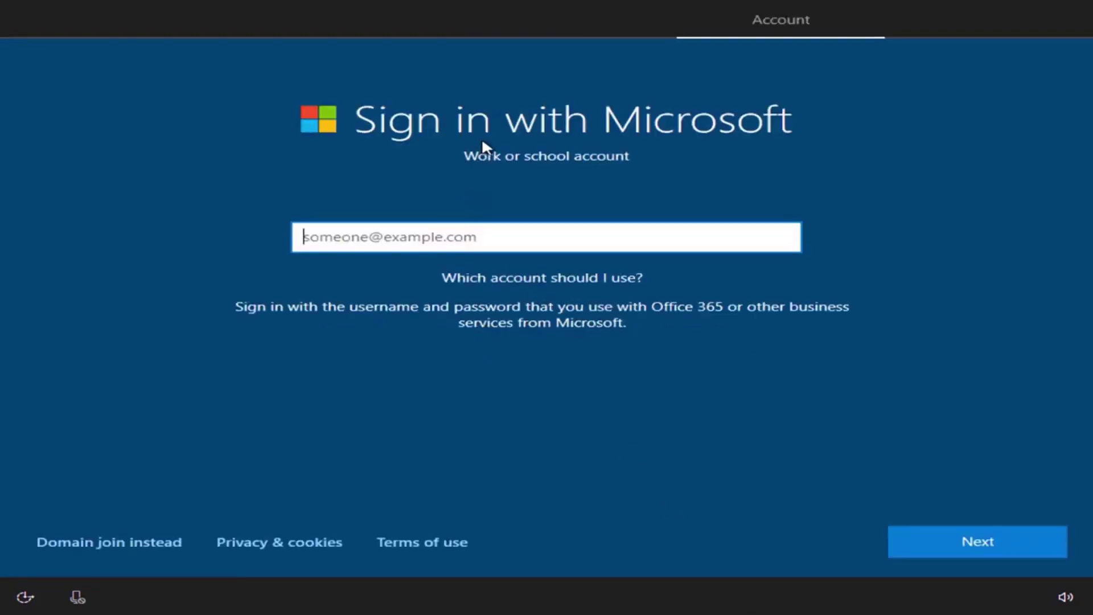
- Choose domain join instead of the Microsoft sign-in, enter the PC user's name, and continue with a blank password
click(151, 539)
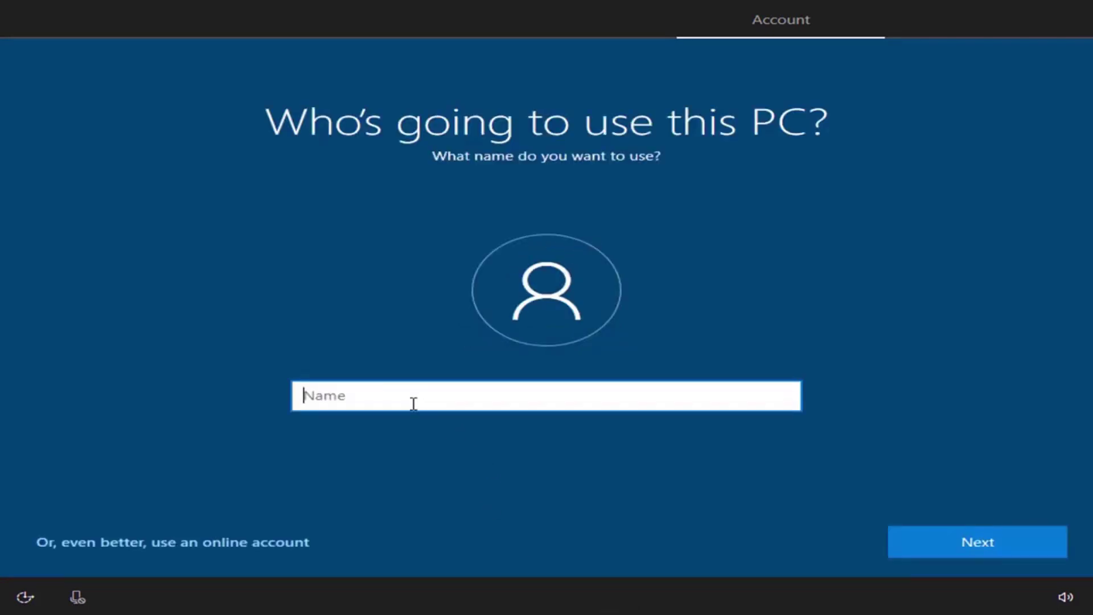
text(Tamsa)
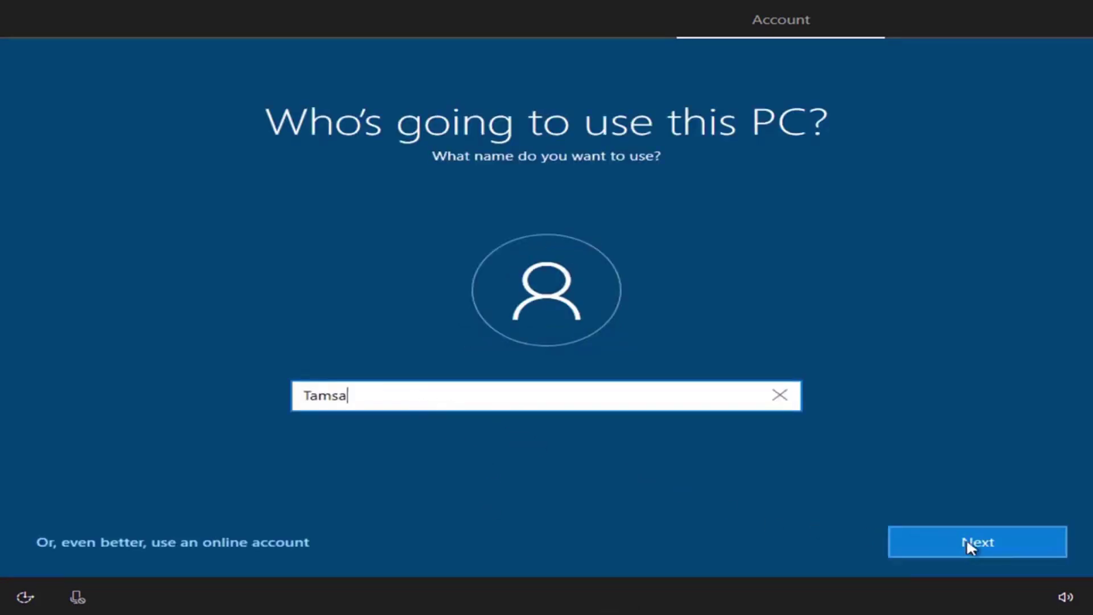
click(996, 545)
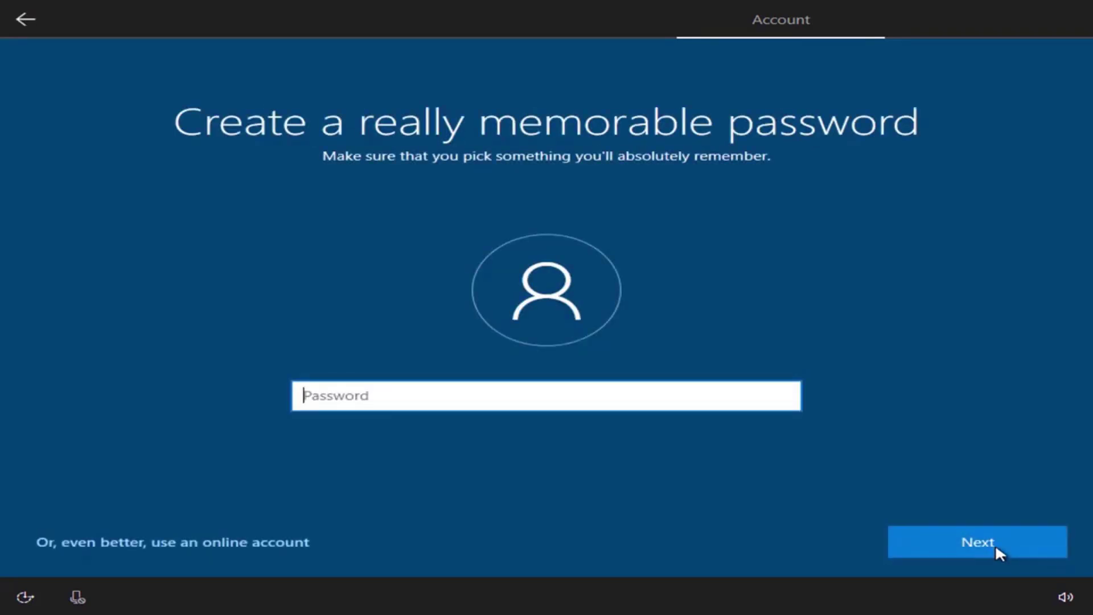
click(996, 547)
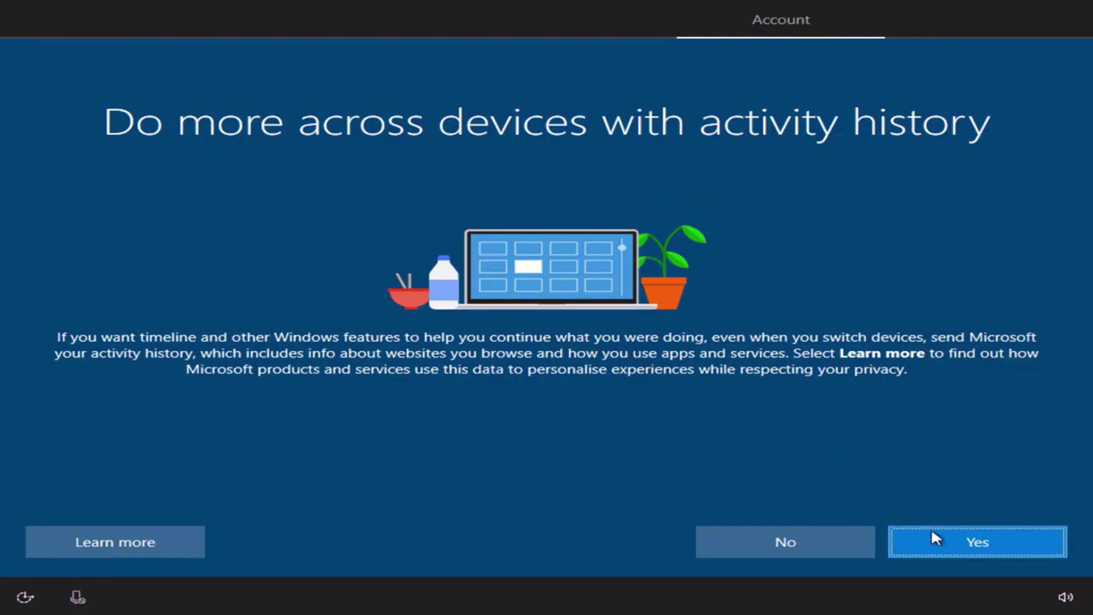
- Decline sending activity history, and accept Cortana with online speech recognition
click(815, 555)
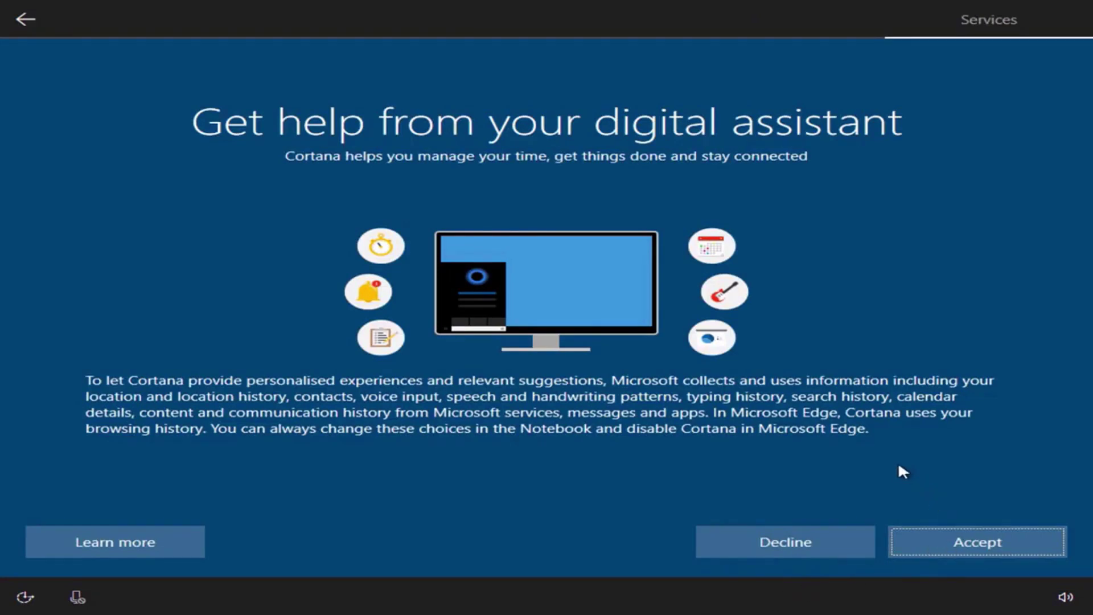
click(959, 545)
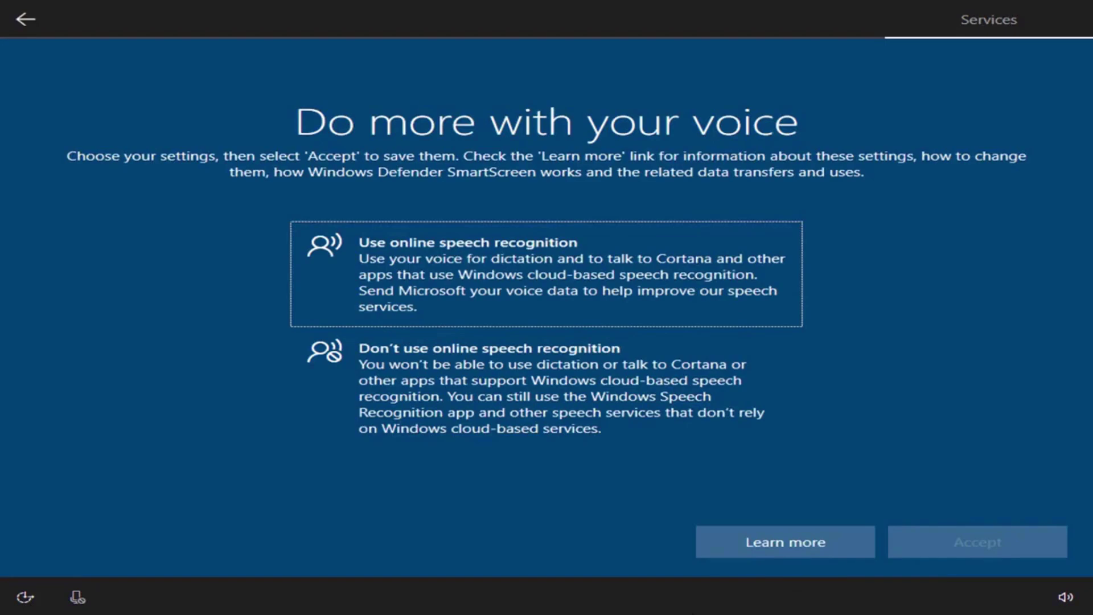
click(582, 290)
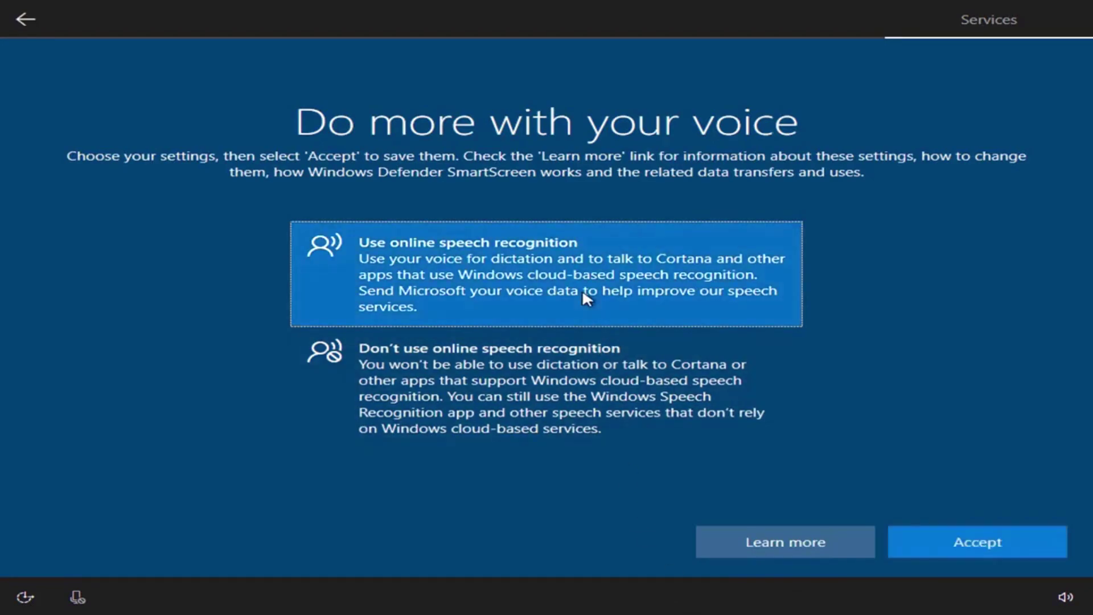
click(965, 539)
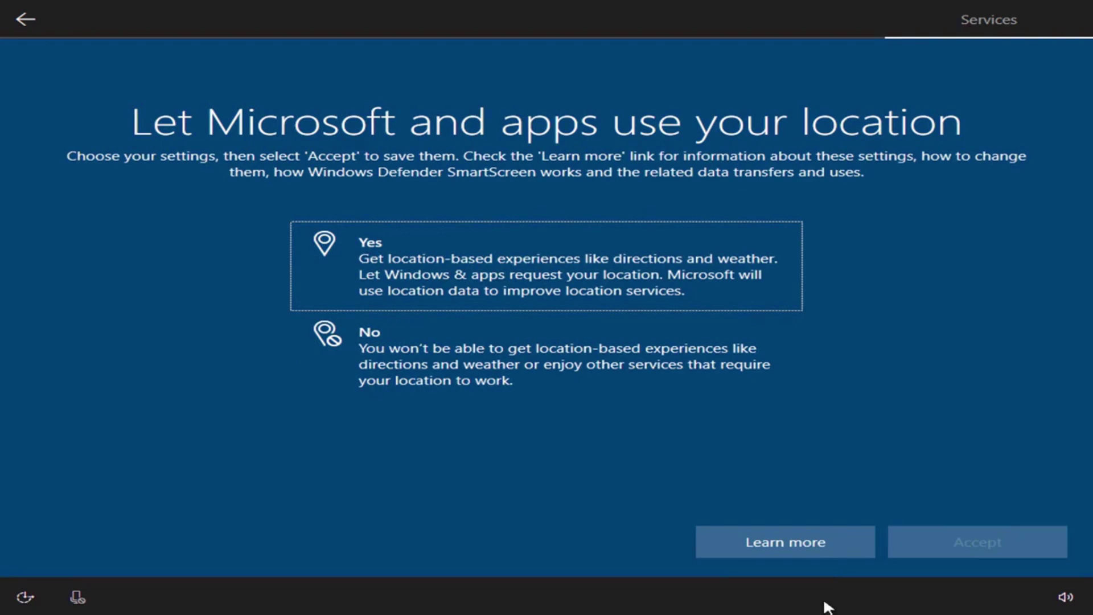
- Allow Microsoft and apps to use the location, and turn on Find my device
click(543, 285)
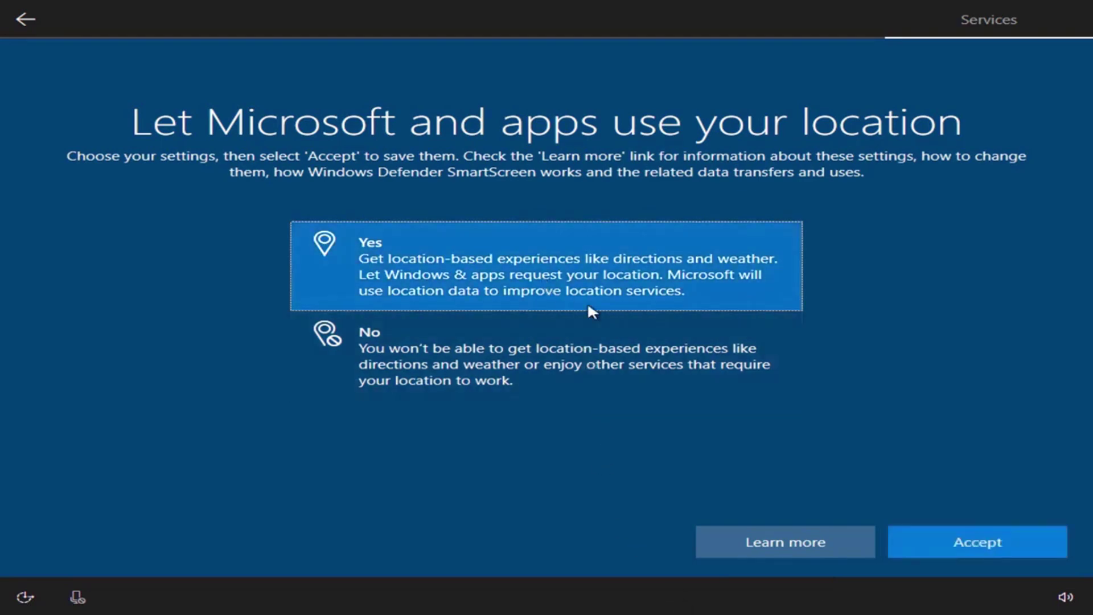
click(919, 537)
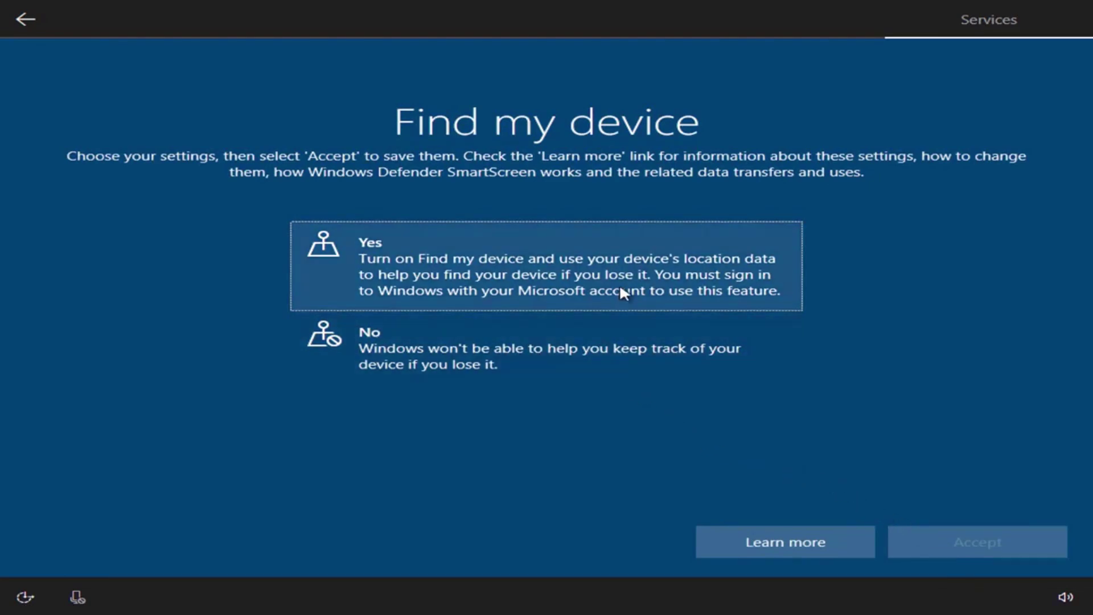
click(623, 293)
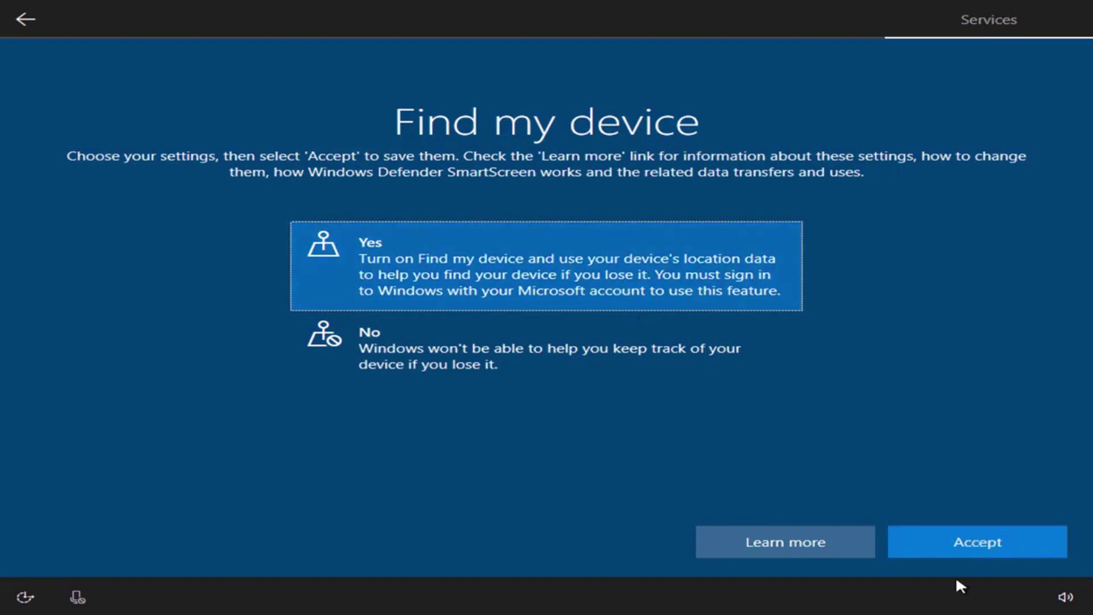
click(978, 542)
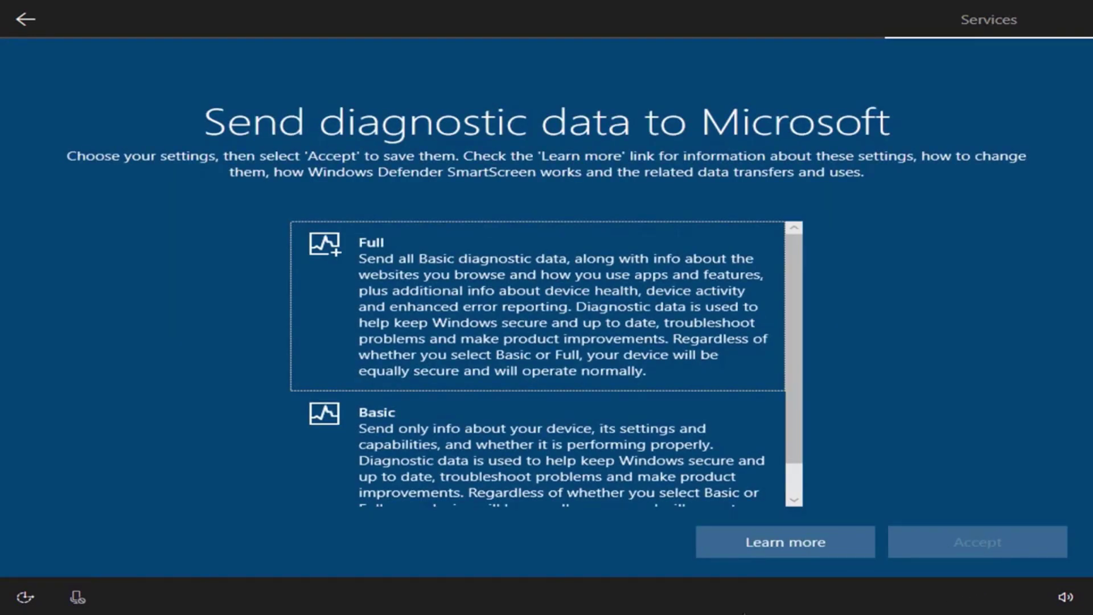
- Set the diagnostic data sent to Microsoft to Basic and accept the choice
scroll(570, 359, down, 1)
click(503, 418)
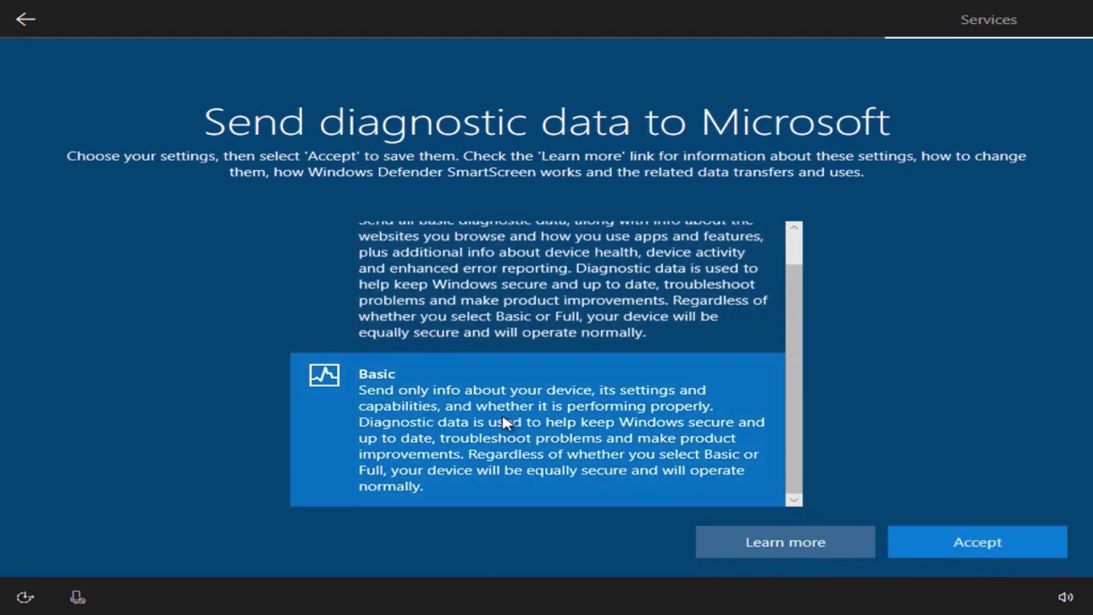
click(957, 544)
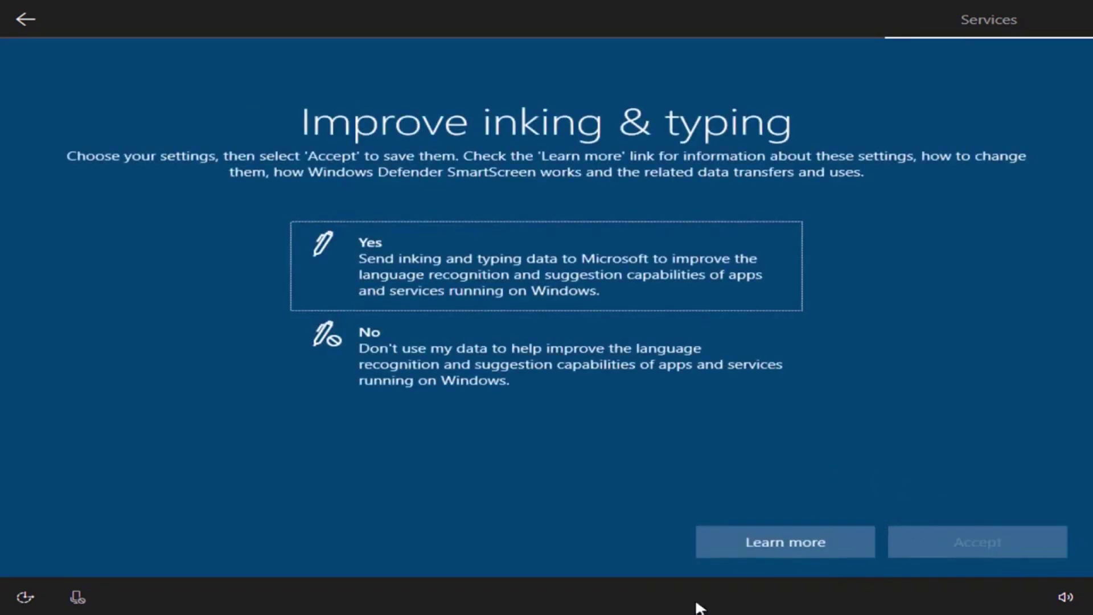
- Answer No to both improving inking and typing and letting apps use the advertising ID, accepting each choice
click(485, 345)
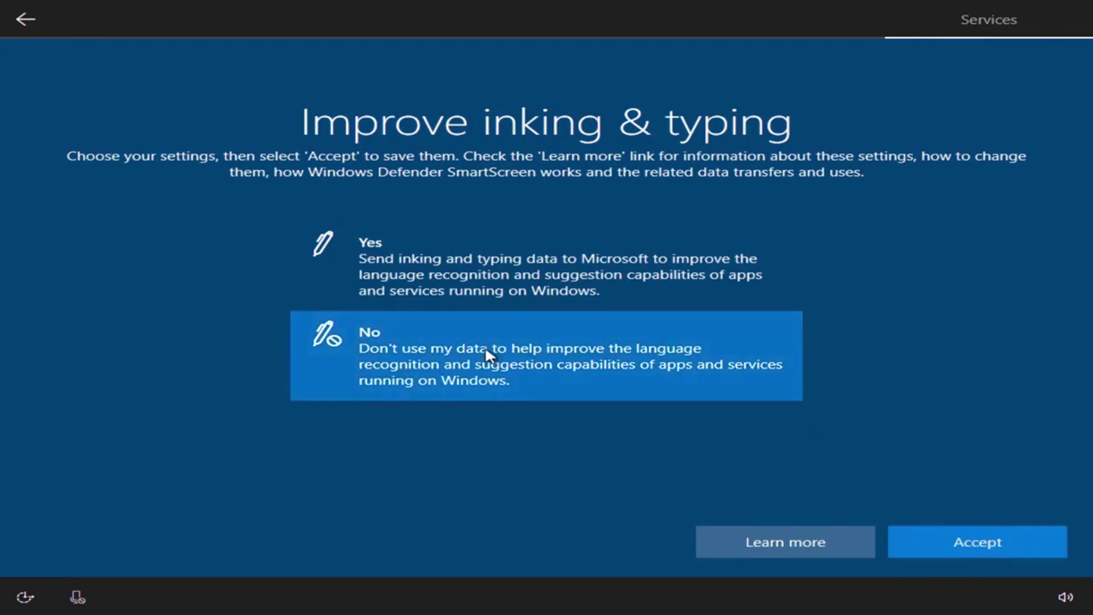
click(927, 535)
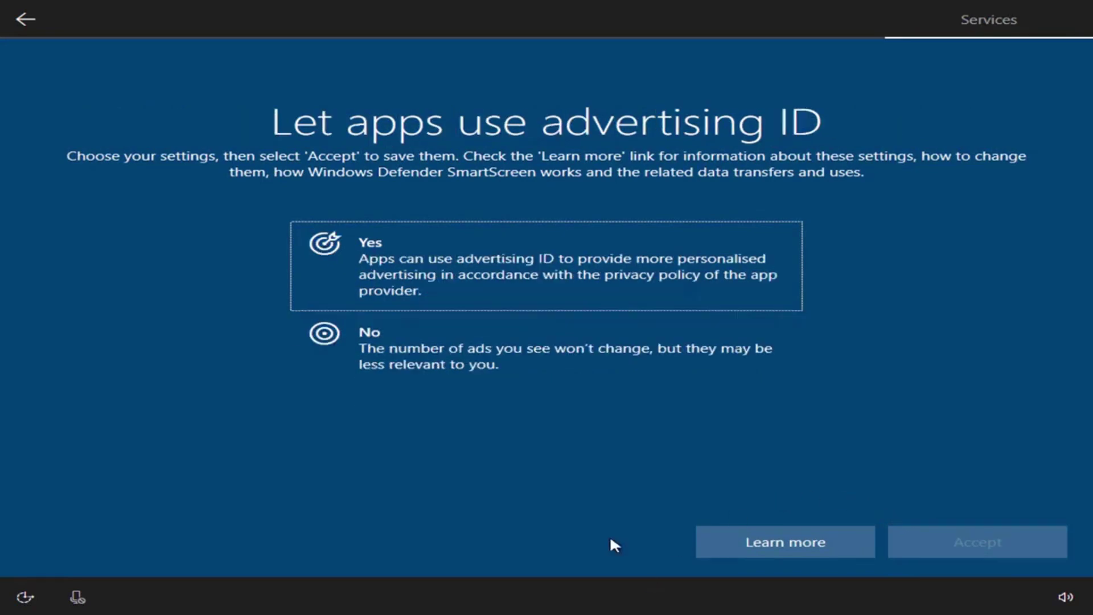
click(493, 337)
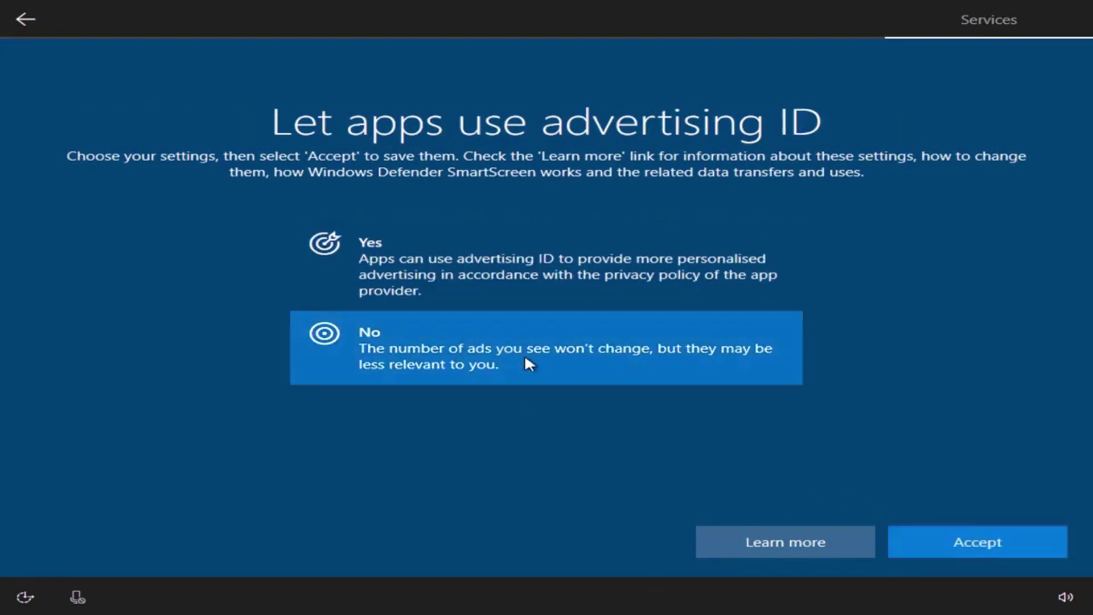
click(934, 548)
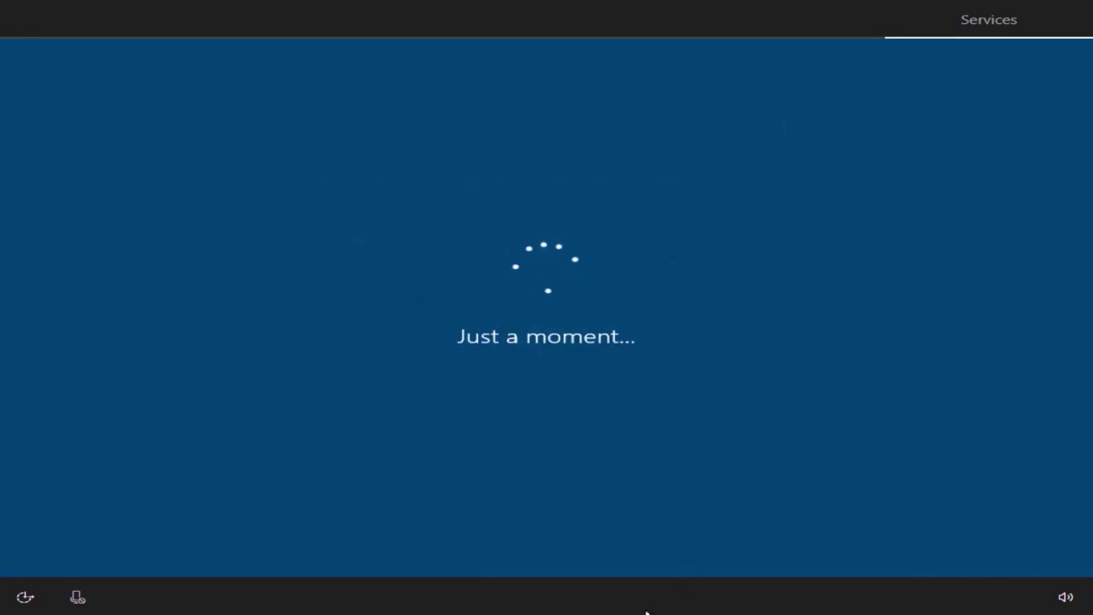